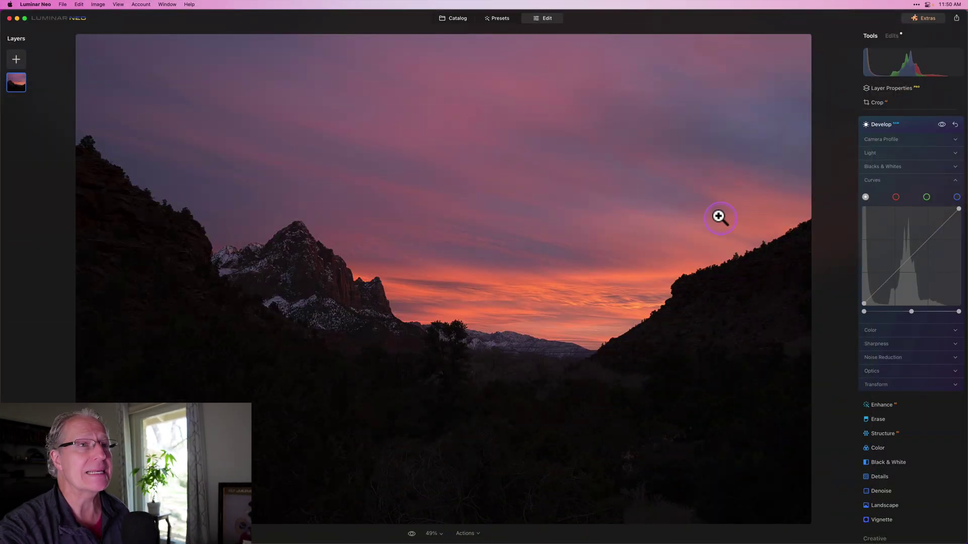
Step: Reopen the Curves section of Develop and view the red, green, blue and composite curves in turn
{"action": "left_click", "coordinate": [894, 211]}
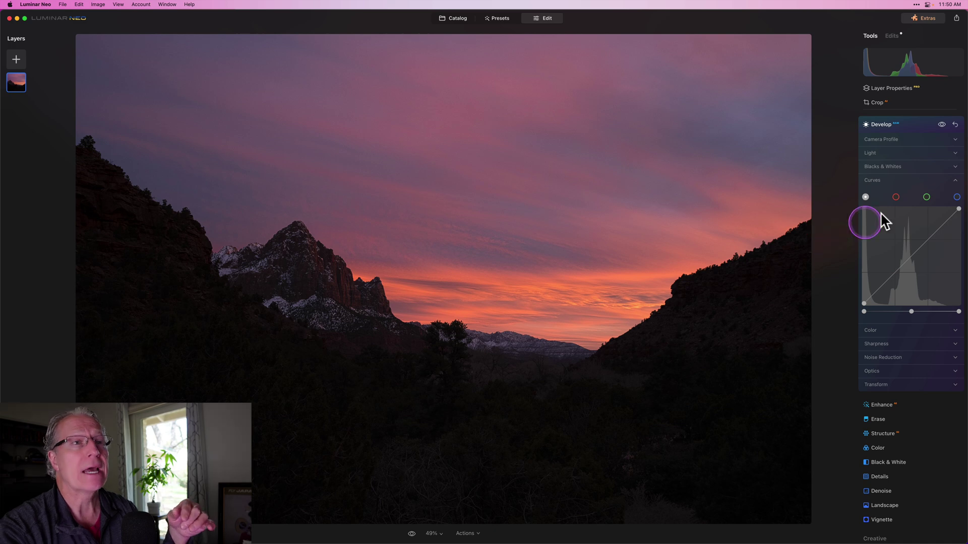
{"action": "left_click", "coordinate": [882, 182]}
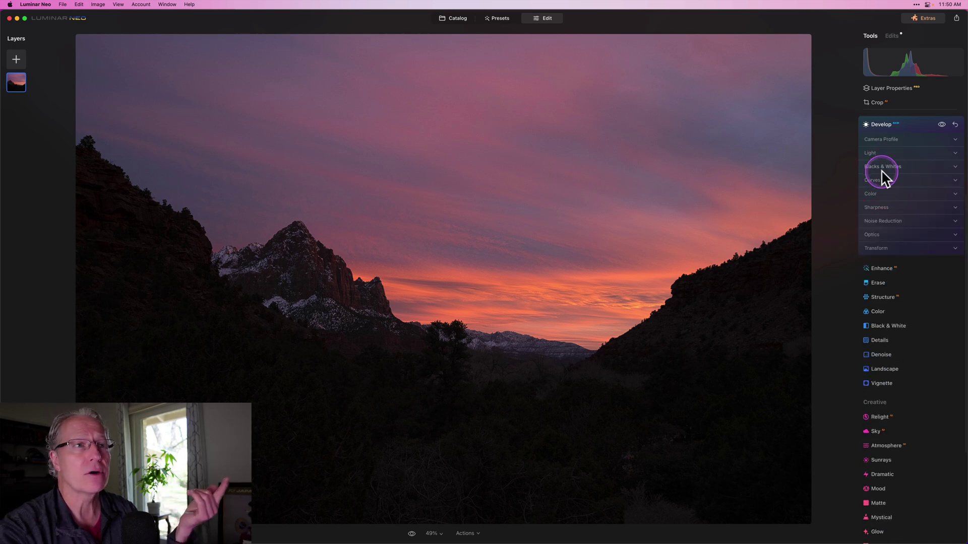
{"action": "left_click", "coordinate": [880, 185]}
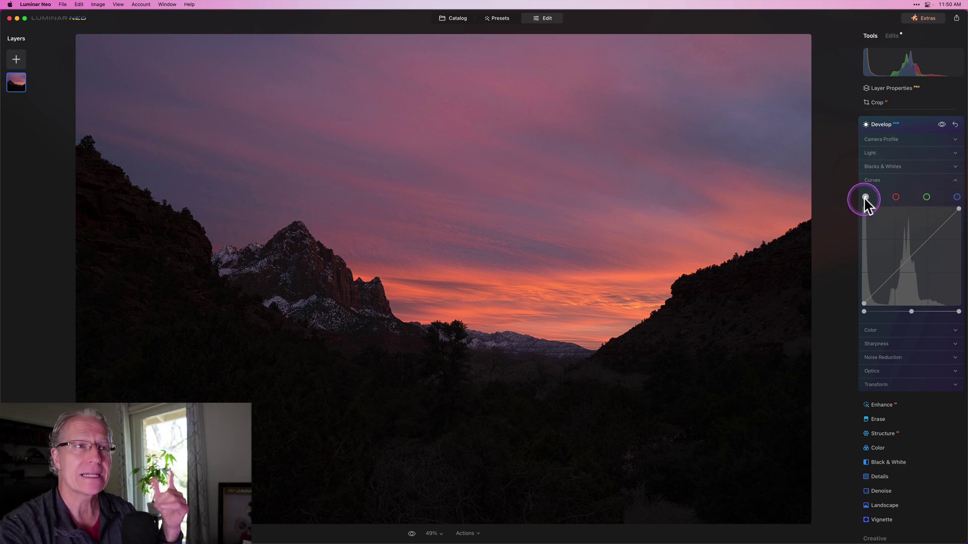
{"action": "left_click", "coordinate": [895, 197]}
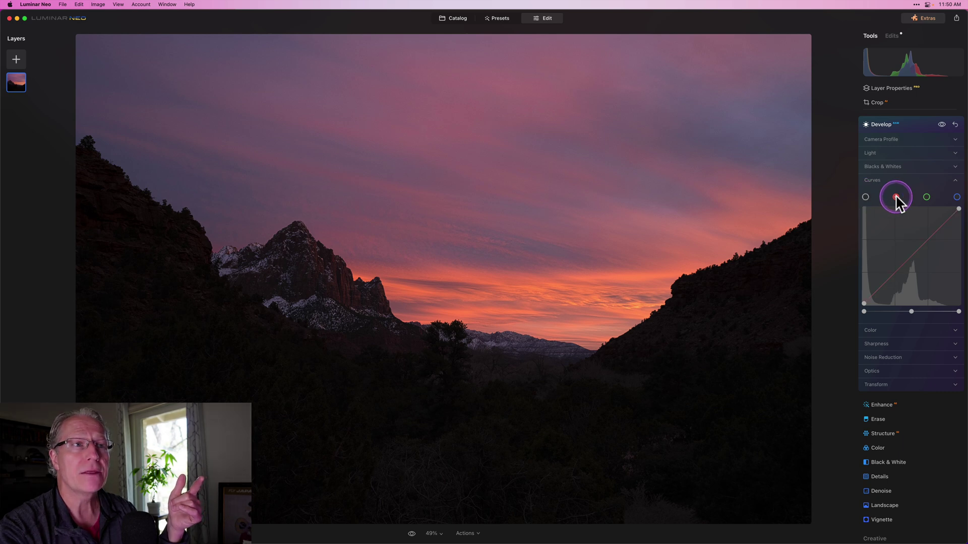
{"action": "left_click", "coordinate": [926, 197]}
{"action": "left_click", "coordinate": [956, 197]}
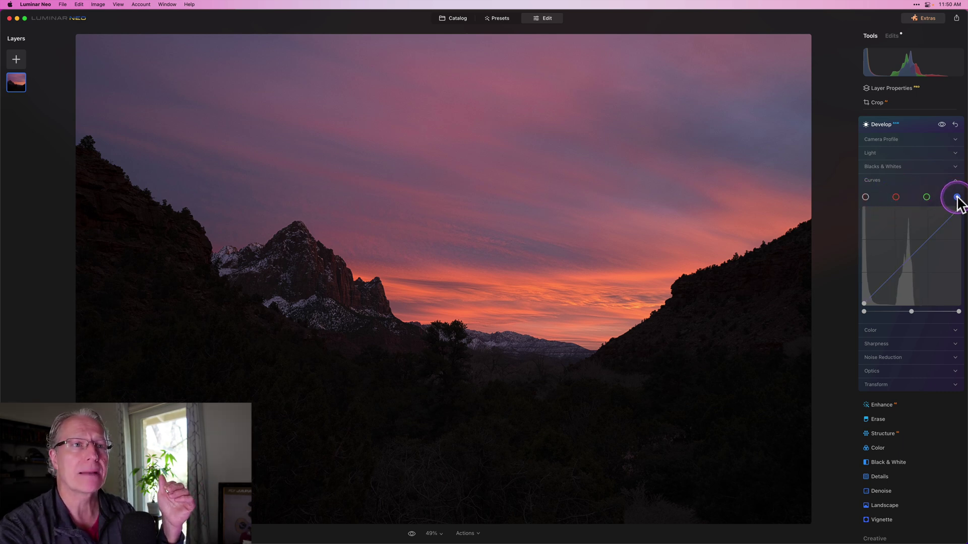
{"action": "left_click", "coordinate": [865, 197]}
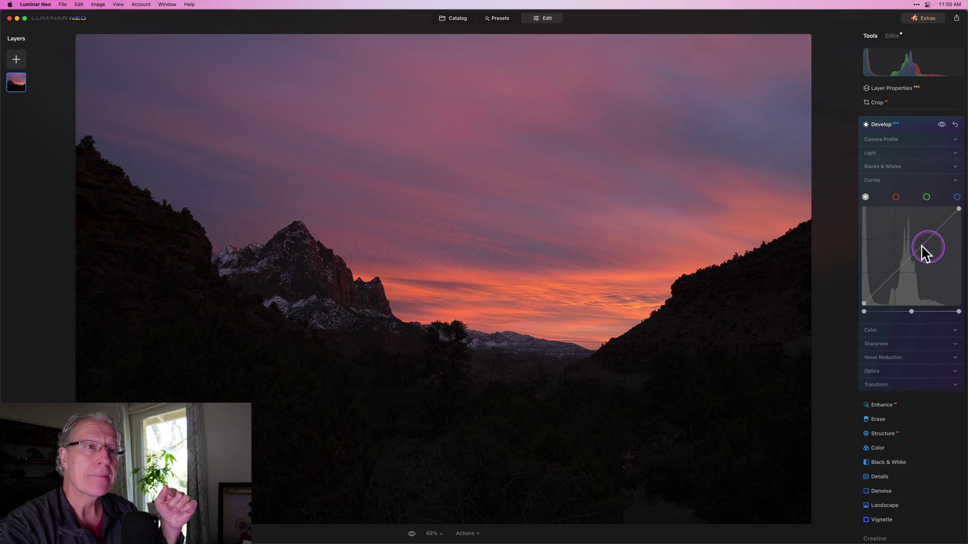
Step: Go through each color channel's curve again and return to the composite curve, comparing their shapes with the main histogram
{"action": "mouse_move", "coordinate": [899, 65]}
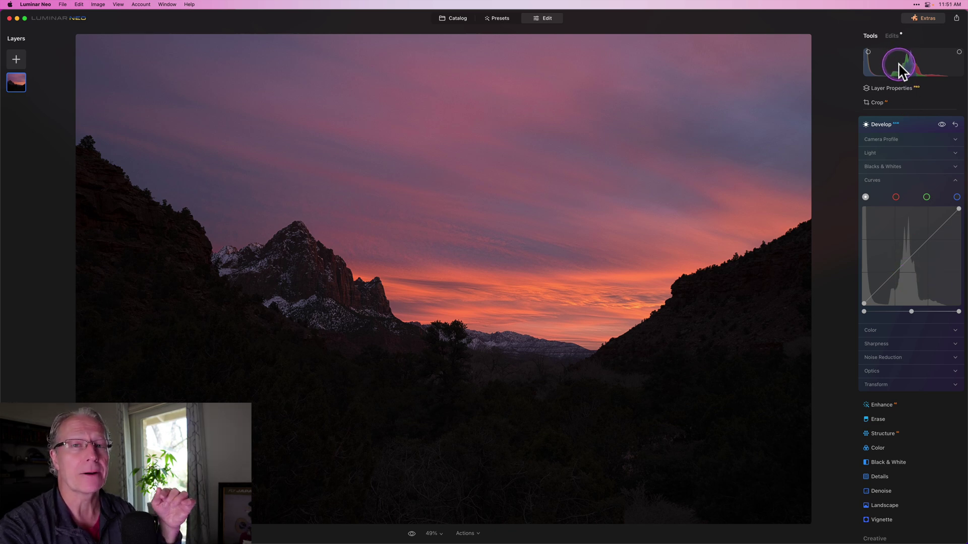
{"action": "left_click", "coordinate": [865, 198]}
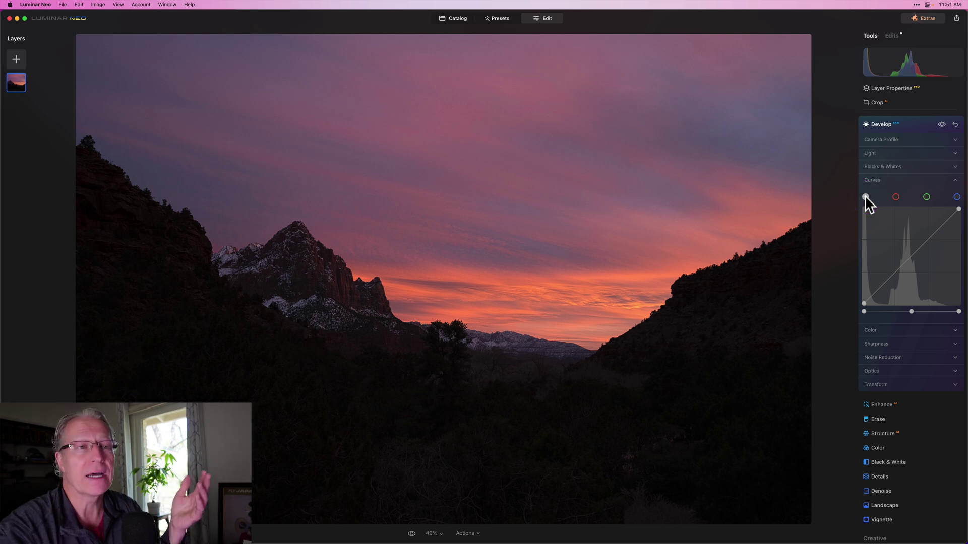
{"action": "left_click", "coordinate": [895, 197]}
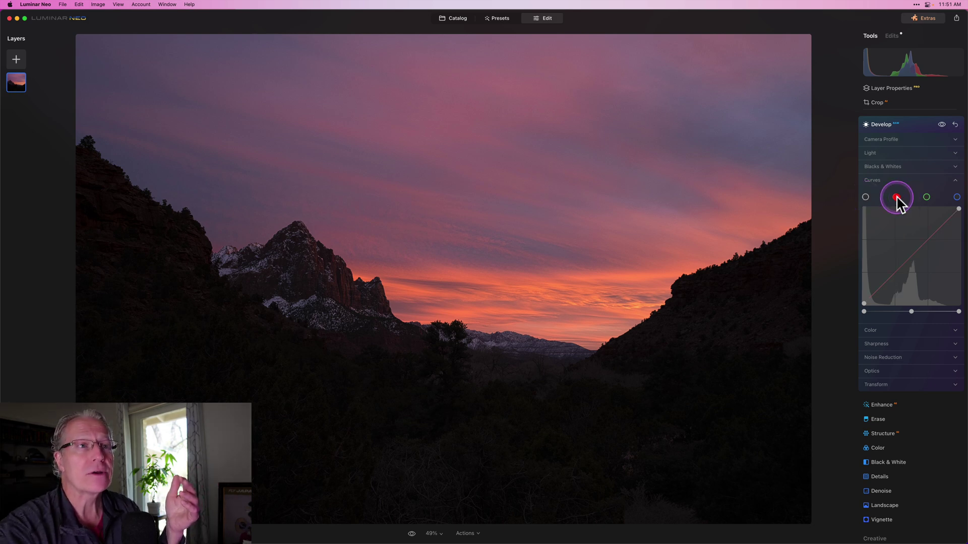
{"action": "left_click", "coordinate": [926, 197]}
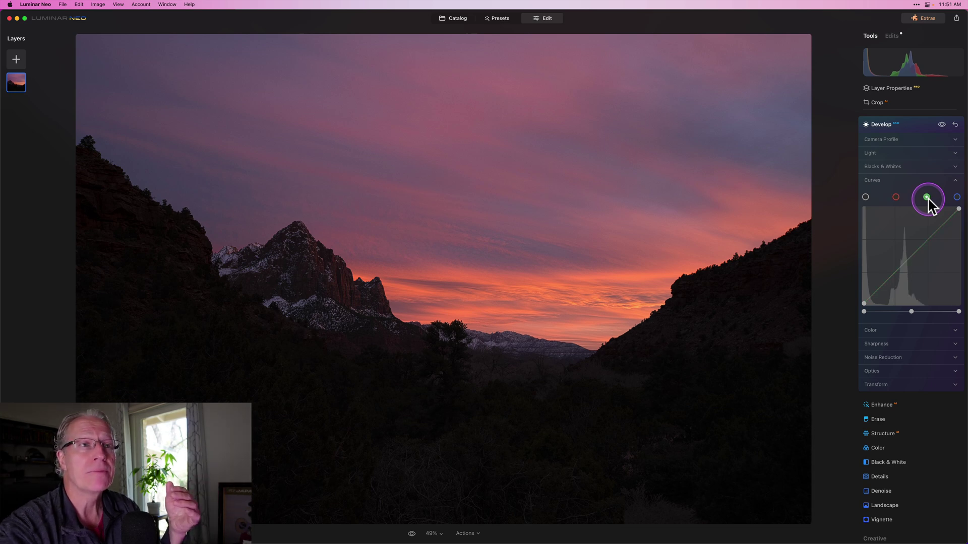
{"action": "left_click", "coordinate": [957, 197]}
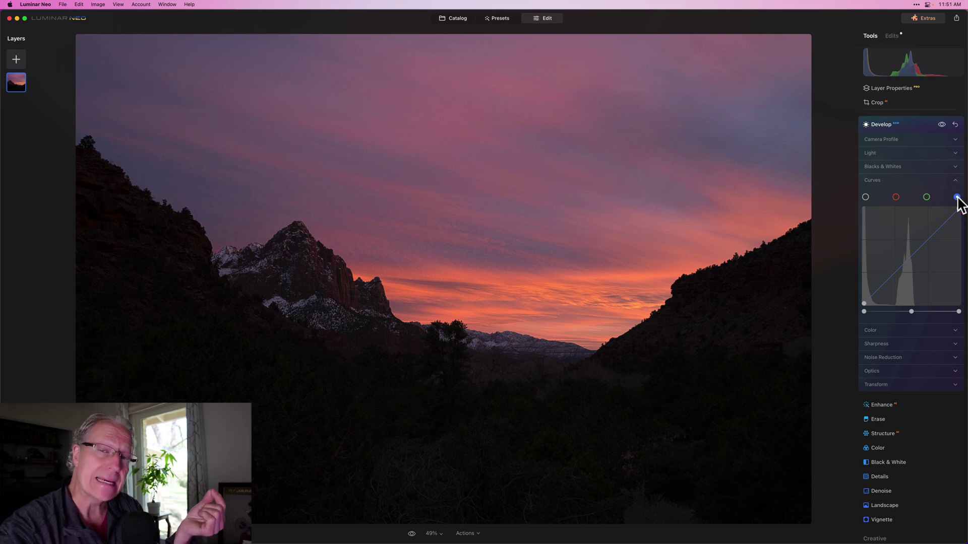
{"action": "left_click", "coordinate": [865, 197]}
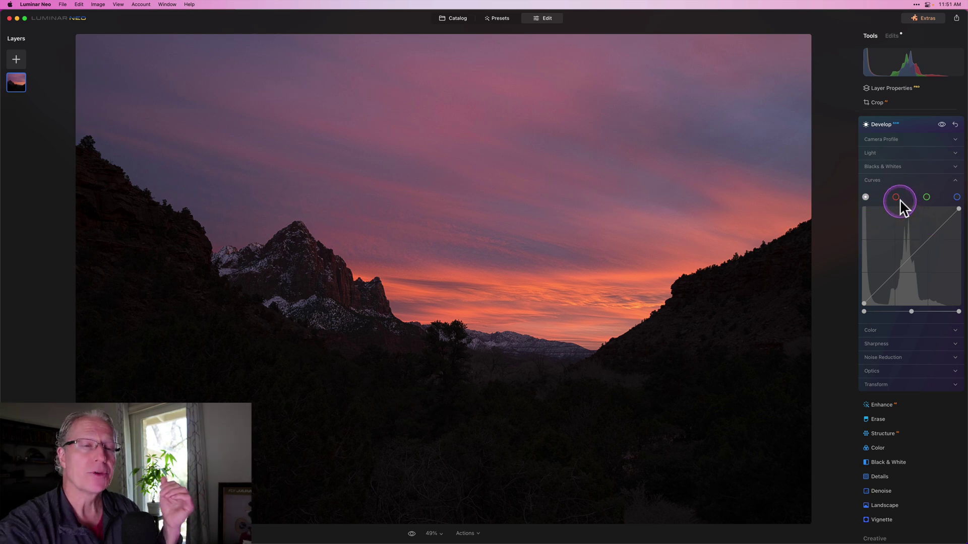
Step: Cycle the main histogram to show only the red channel and compare it with the red curve
{"action": "mouse_move", "coordinate": [892, 64]}
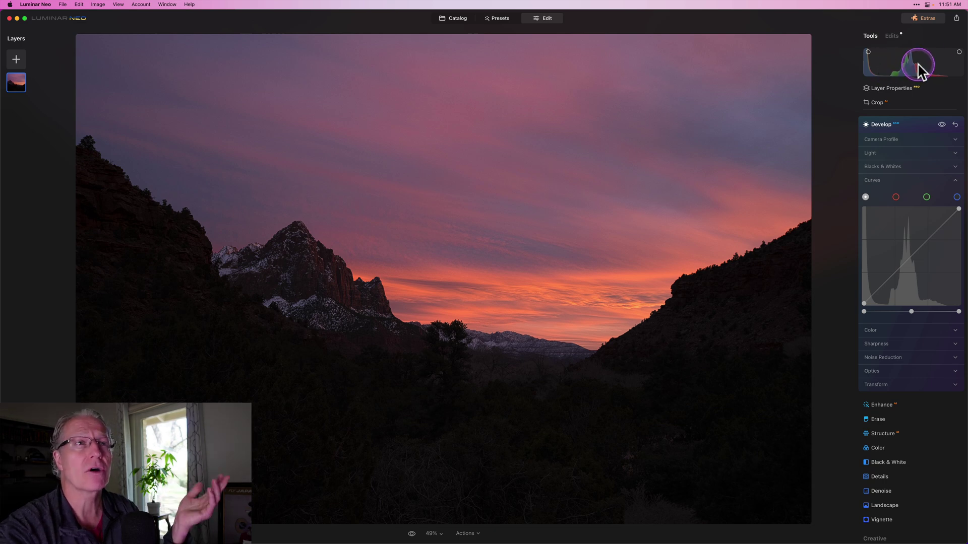
{"action": "left_click", "coordinate": [887, 63]}
{"action": "left_click", "coordinate": [887, 63]}
{"action": "left_click", "coordinate": [888, 63]}
{"action": "left_click", "coordinate": [887, 63]}
{"action": "left_click", "coordinate": [887, 63]}
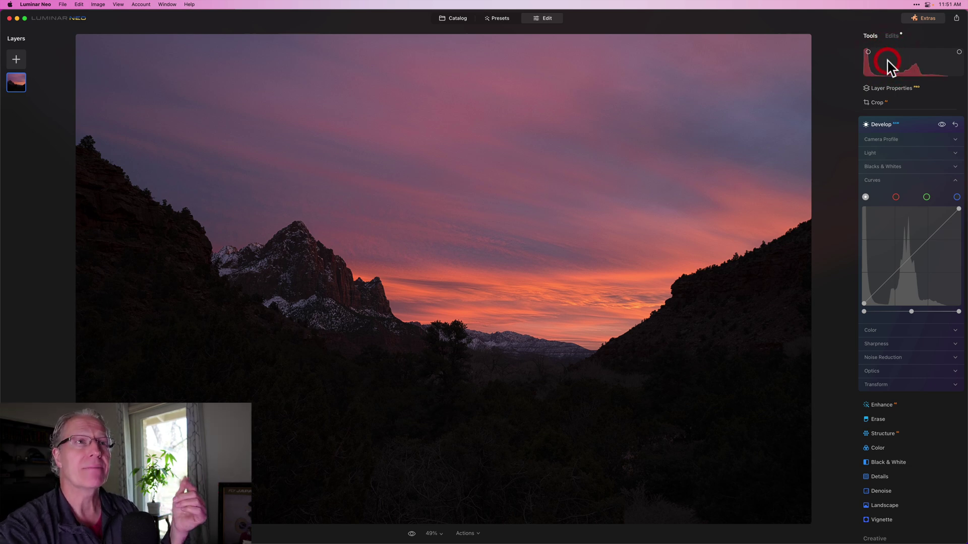
{"action": "left_click", "coordinate": [895, 197]}
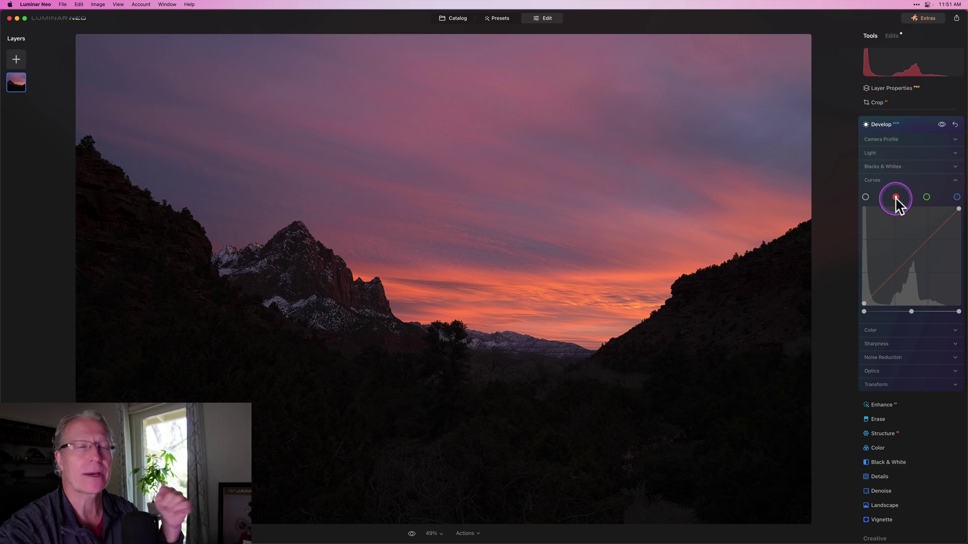
Step: Compare the green and blue main histograms with their matching curves, and restore the all-channel histogram and composite curve
{"action": "left_click", "coordinate": [902, 63]}
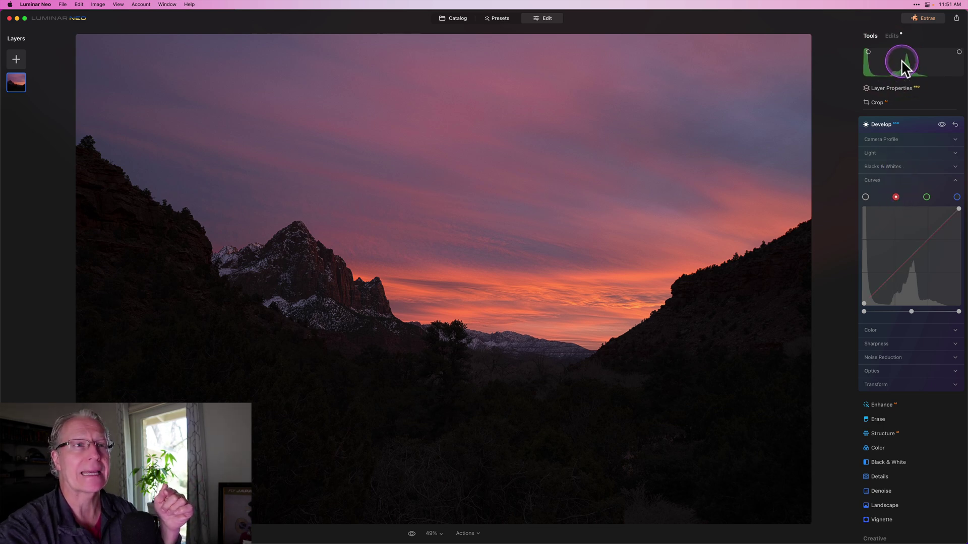
{"action": "left_click", "coordinate": [926, 197]}
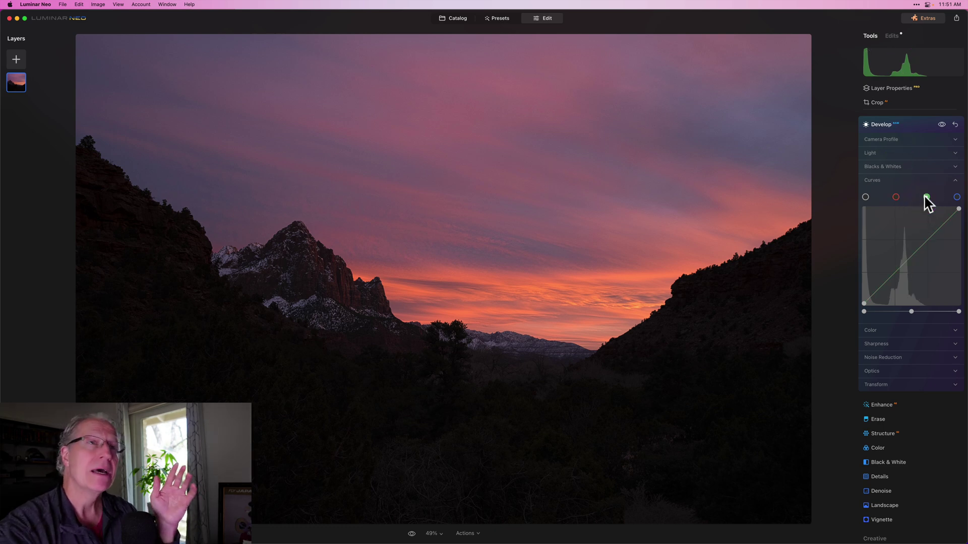
{"action": "left_click", "coordinate": [904, 62]}
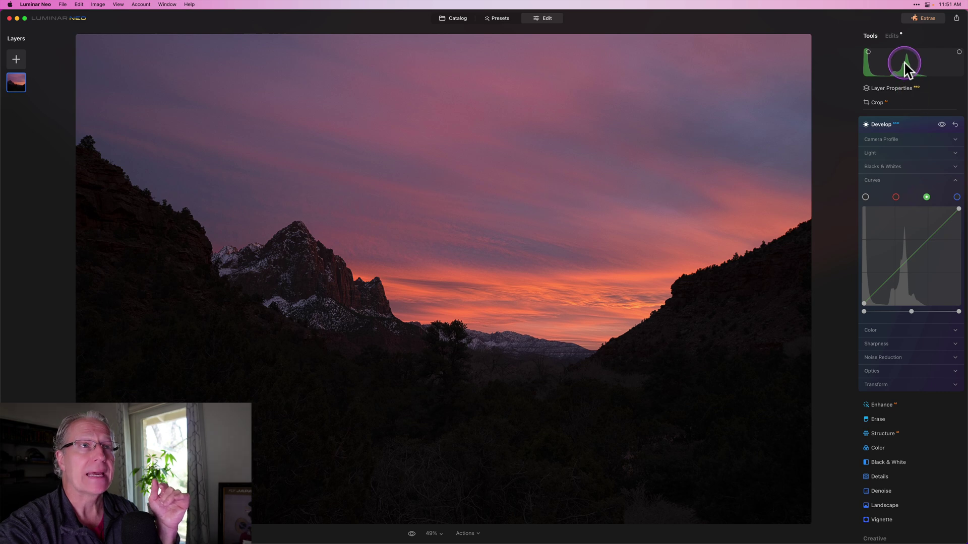
{"action": "left_click", "coordinate": [956, 197]}
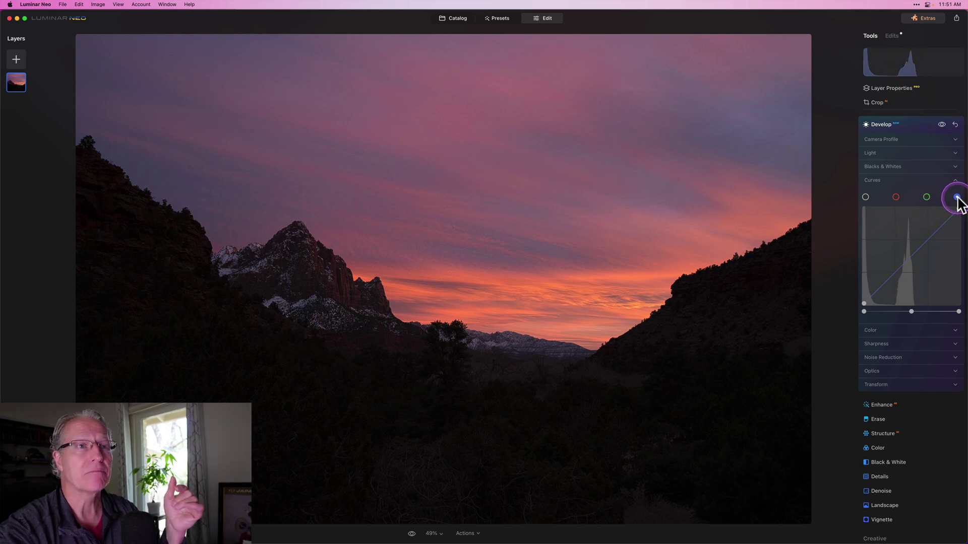
{"action": "left_click", "coordinate": [895, 63]}
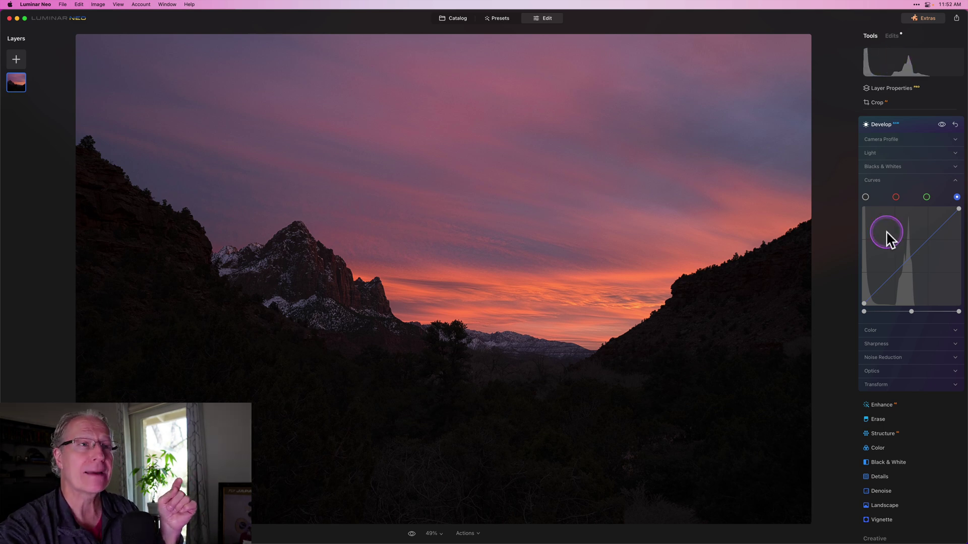
{"action": "left_click", "coordinate": [866, 197]}
{"action": "left_click", "coordinate": [882, 63]}
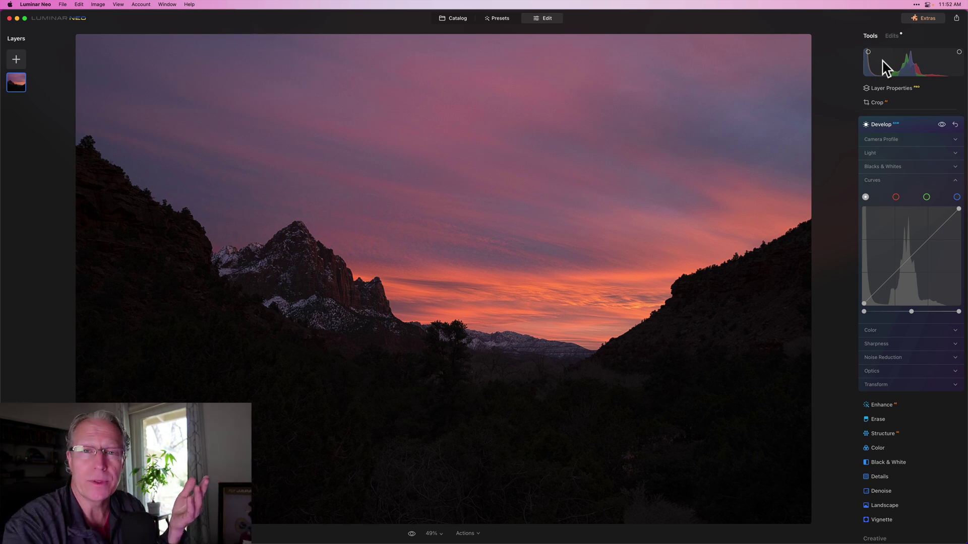
Step: Inspect the starting diagonal of the red, green and blue curves and switch back to the composite curve
{"action": "left_click", "coordinate": [896, 199]}
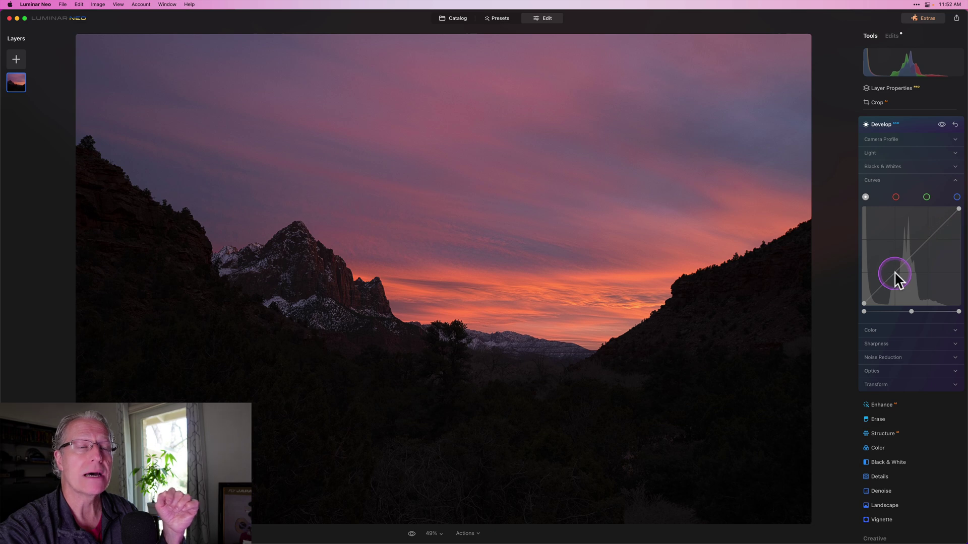
{"action": "left_click", "coordinate": [895, 197]}
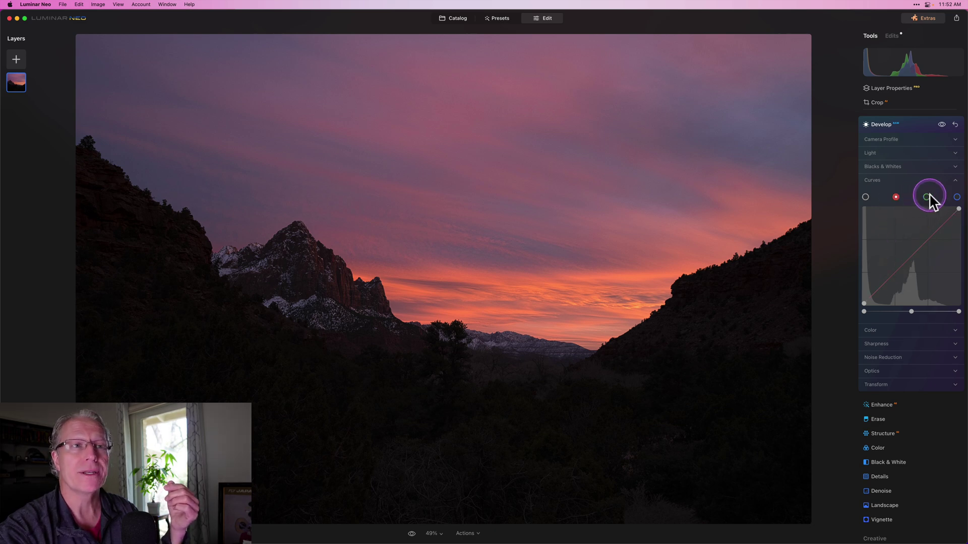
{"action": "left_click", "coordinate": [927, 196]}
{"action": "left_click", "coordinate": [957, 197]}
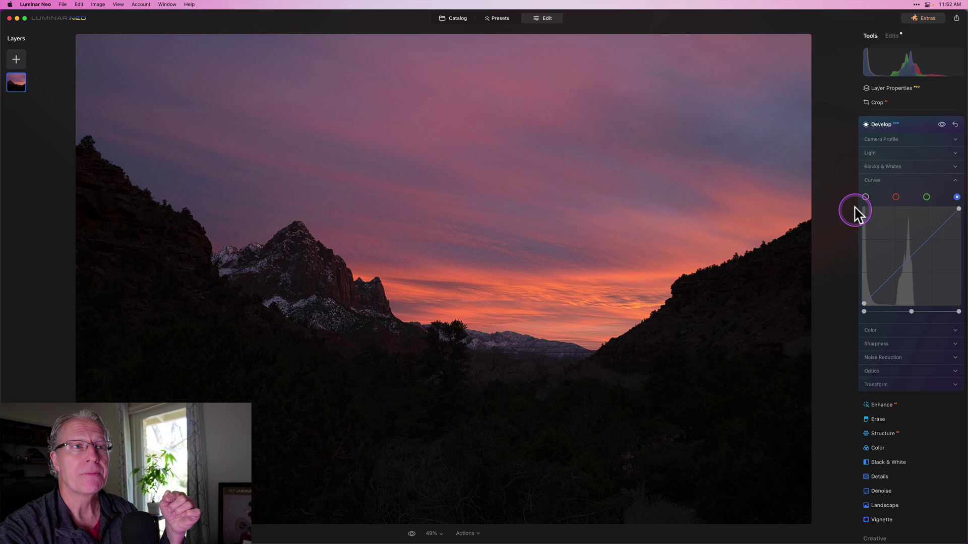
{"action": "left_click", "coordinate": [865, 197]}
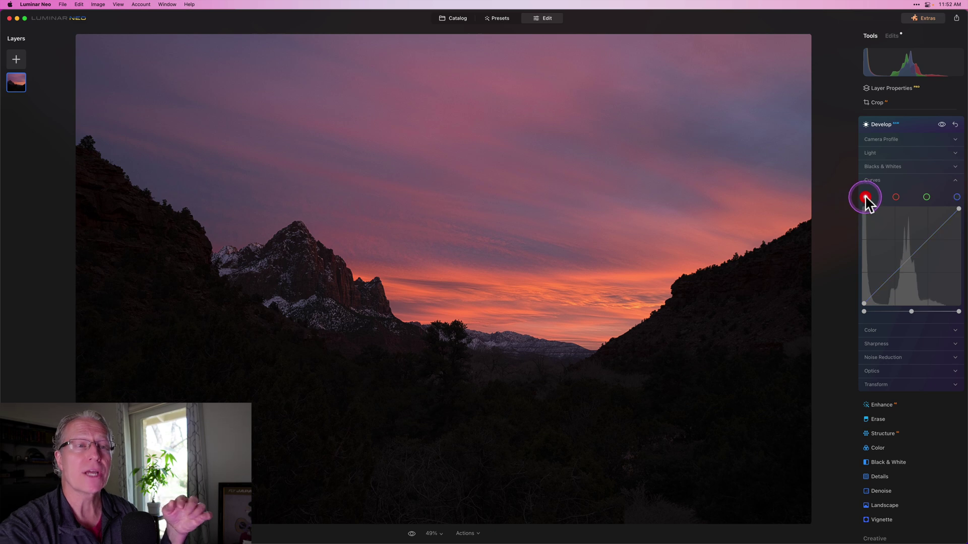
Step: Try adding shadow, midtone and highlight points along the composite curve, and reset the Develop adjustments
{"action": "left_click", "coordinate": [885, 282]}
{"action": "left_click", "coordinate": [911, 258]}
{"action": "left_click", "coordinate": [936, 237]}
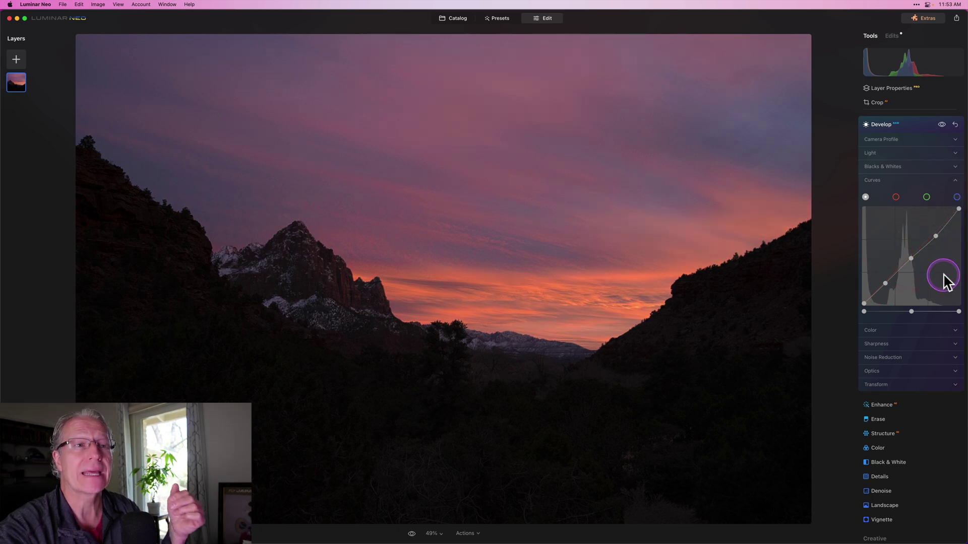
{"action": "left_click", "coordinate": [955, 125]}
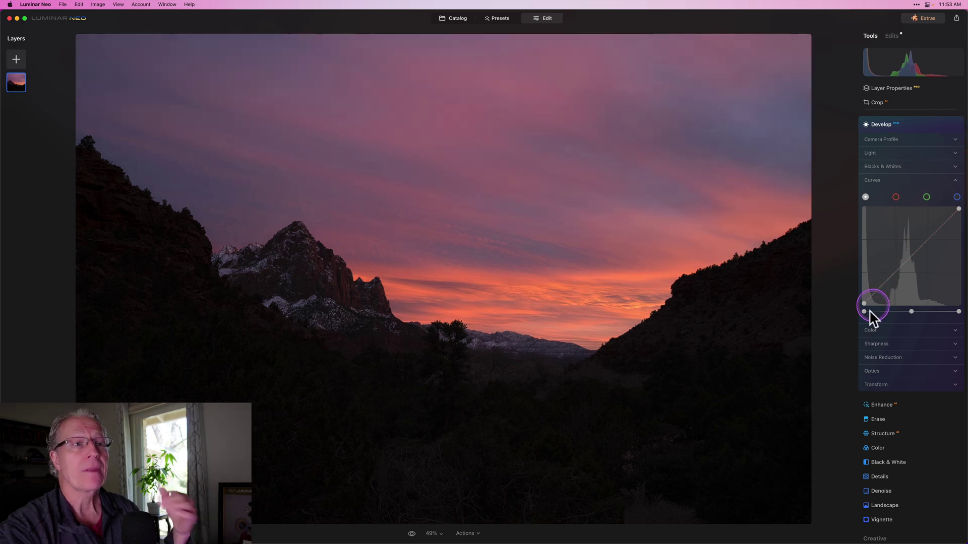
Step: Try raising the composite curve's black point and moving it inward along the base, and return it to its original corner
{"action": "left_click_drag", "start_coordinate": [863, 305], "coordinate": [853, 283]}
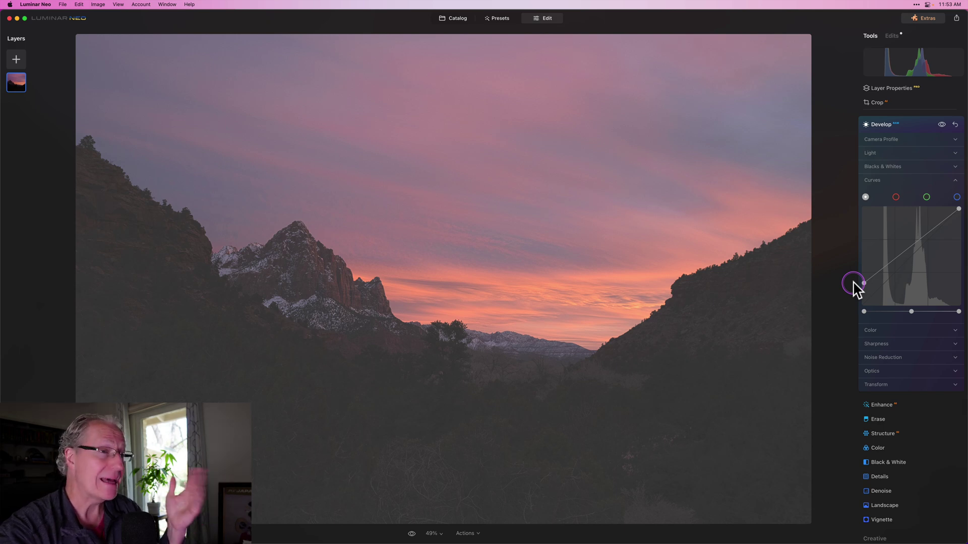
{"action": "left_click_drag", "start_coordinate": [854, 284], "coordinate": [883, 308]}
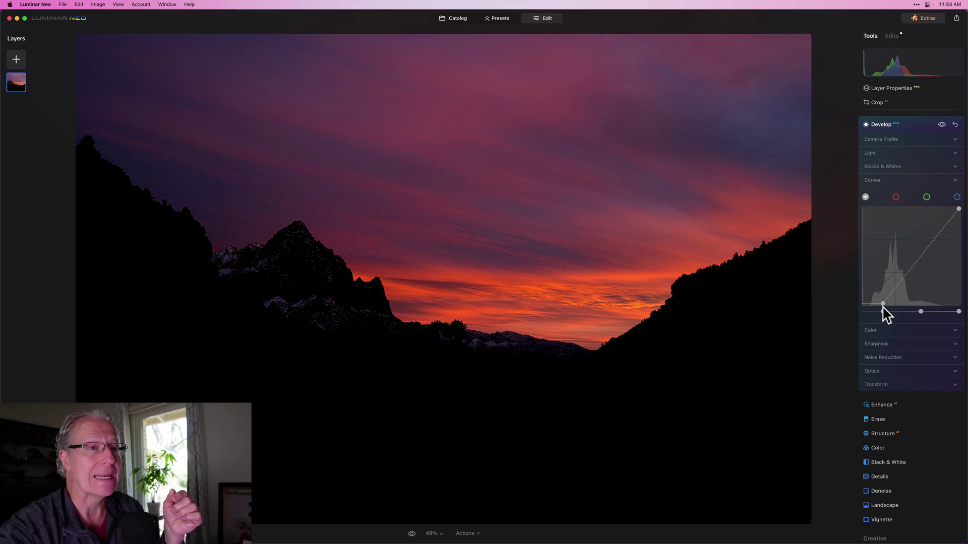
{"action": "left_click_drag", "start_coordinate": [883, 307], "coordinate": [898, 309]}
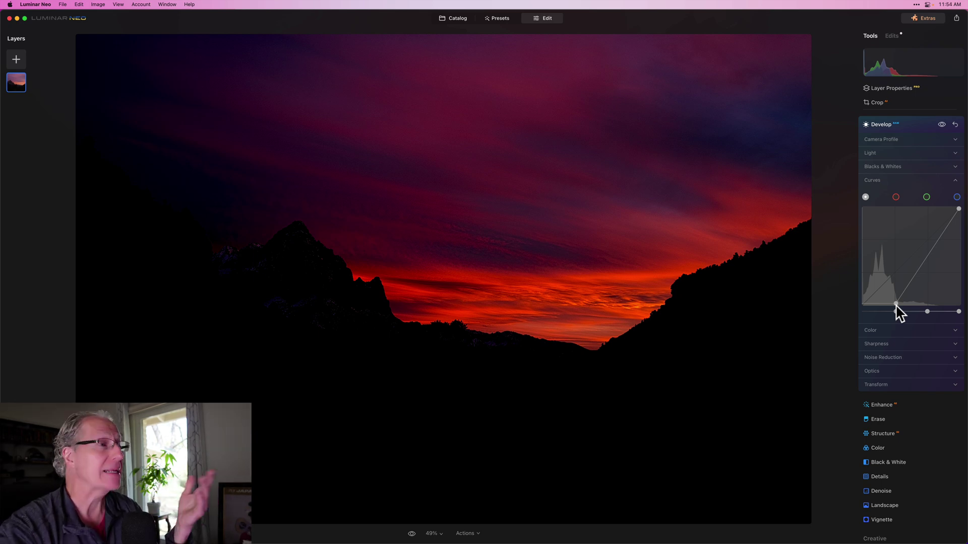
{"action": "left_click_drag", "start_coordinate": [896, 306], "coordinate": [862, 301]}
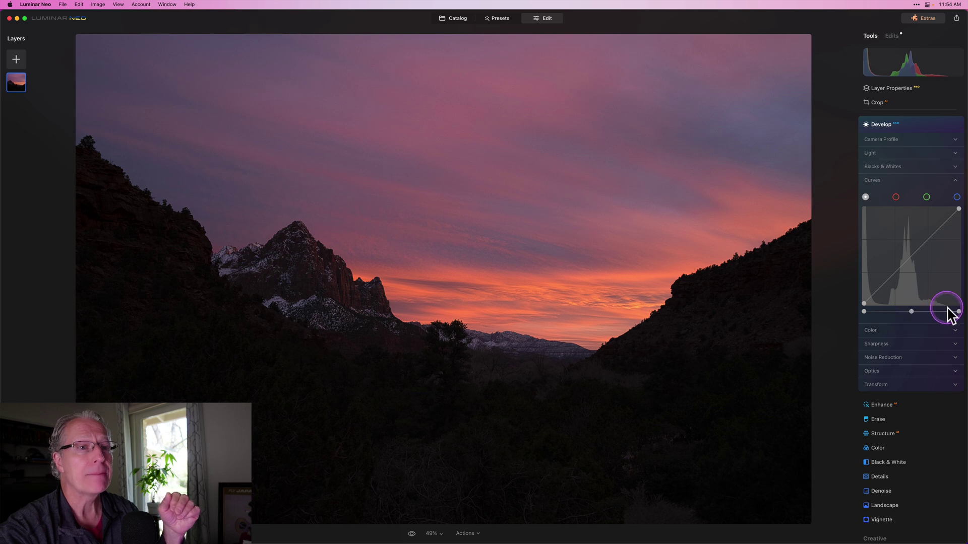
Step: Try moving the composite curve's white point fully inward, slightly inward and downward, restoring it to its original corner
{"action": "left_click_drag", "start_coordinate": [959, 210], "coordinate": [863, 194]}
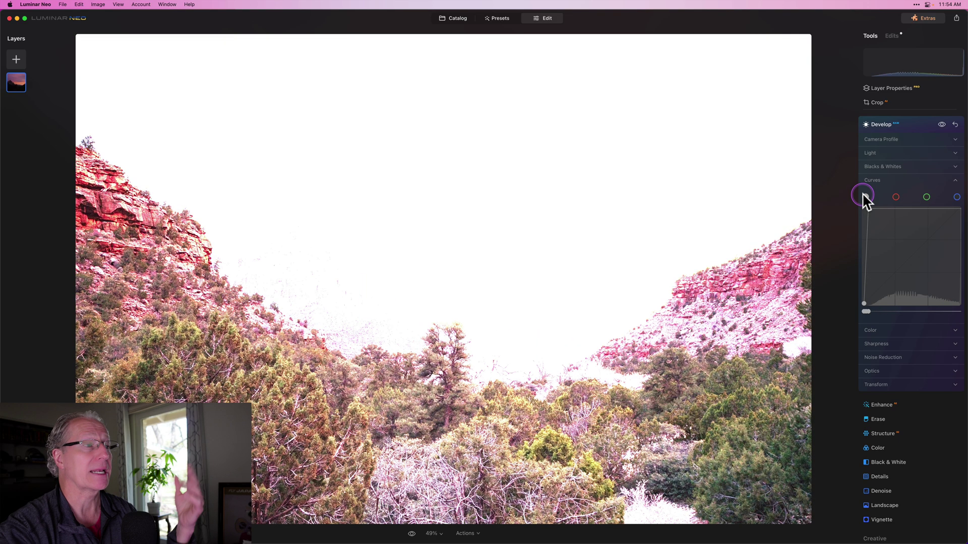
{"action": "key", "text": "cmd+z"}
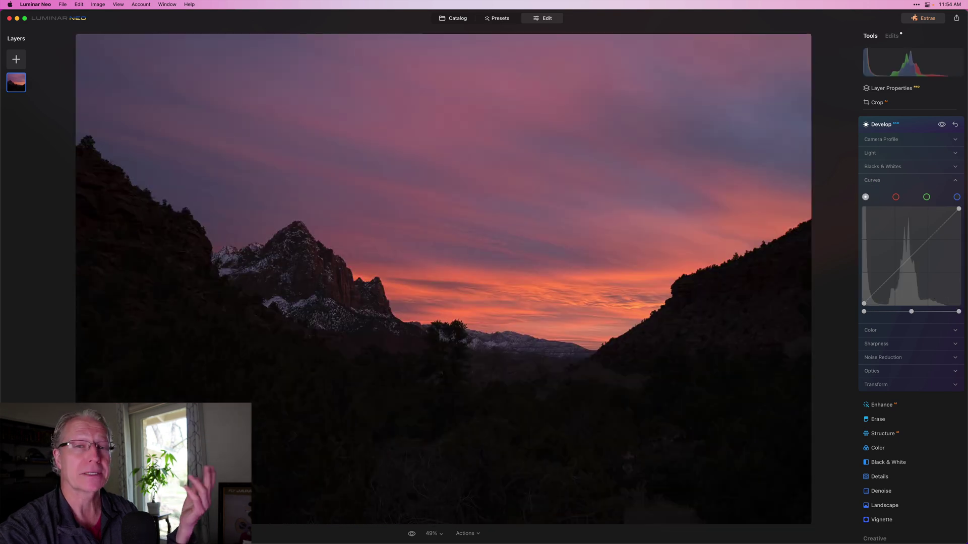
{"action": "left_click_drag", "start_coordinate": [957, 208], "coordinate": [950, 206]}
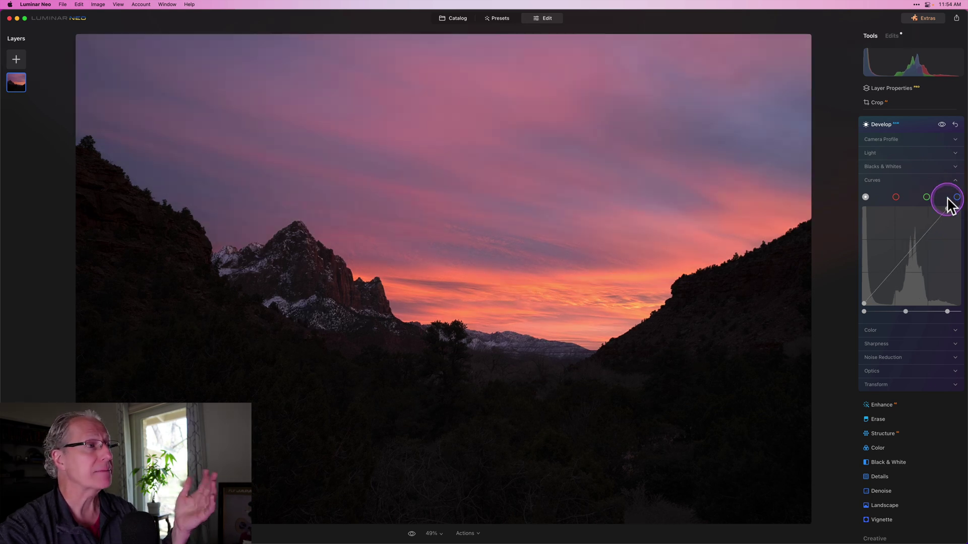
{"action": "left_click_drag", "start_coordinate": [947, 198], "coordinate": [958, 251]}
{"action": "double_click", "coordinate": [958, 251]}
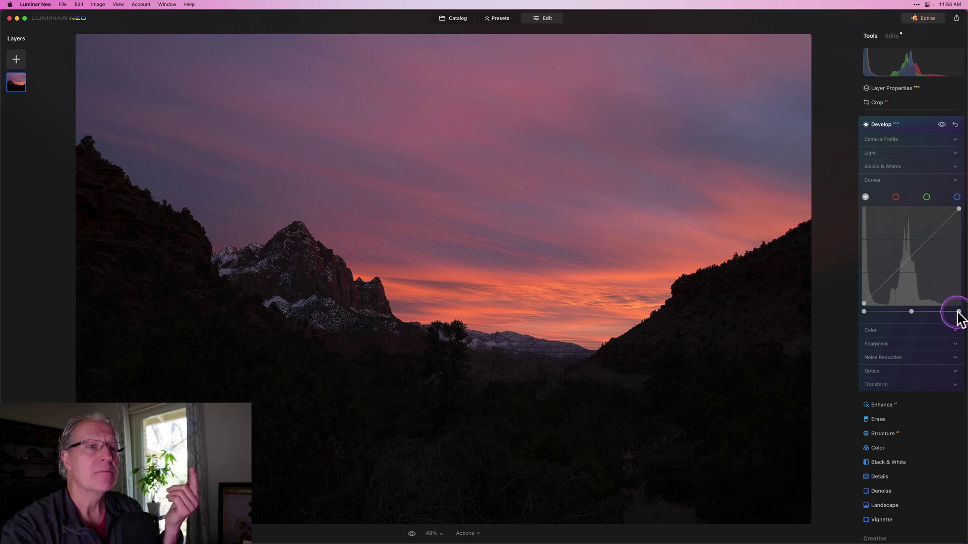
Step: Try sliding the composite curve's white point slider slightly inward, return it to its end, and reset the Develop adjustments
{"action": "left_click_drag", "start_coordinate": [958, 312], "coordinate": [949, 312]}
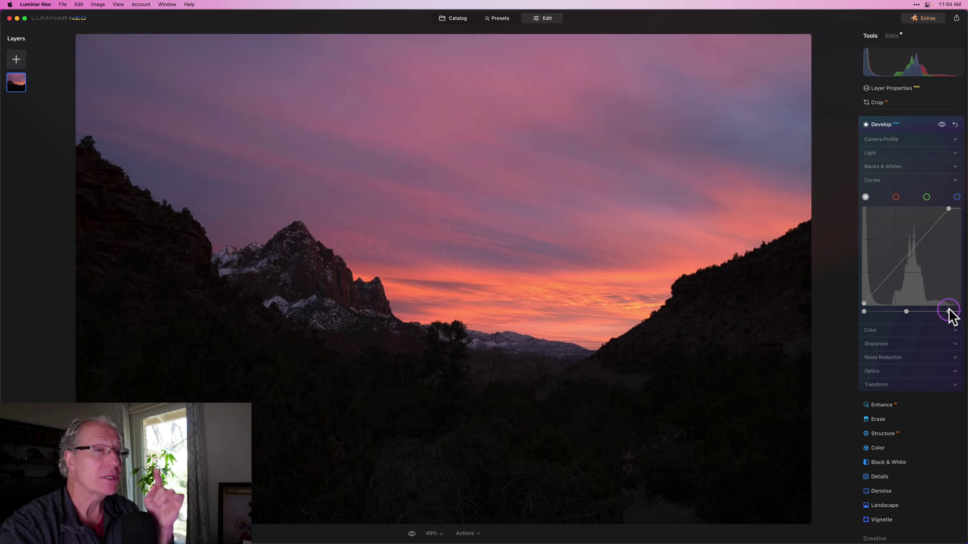
{"action": "left_click", "coordinate": [950, 209]}
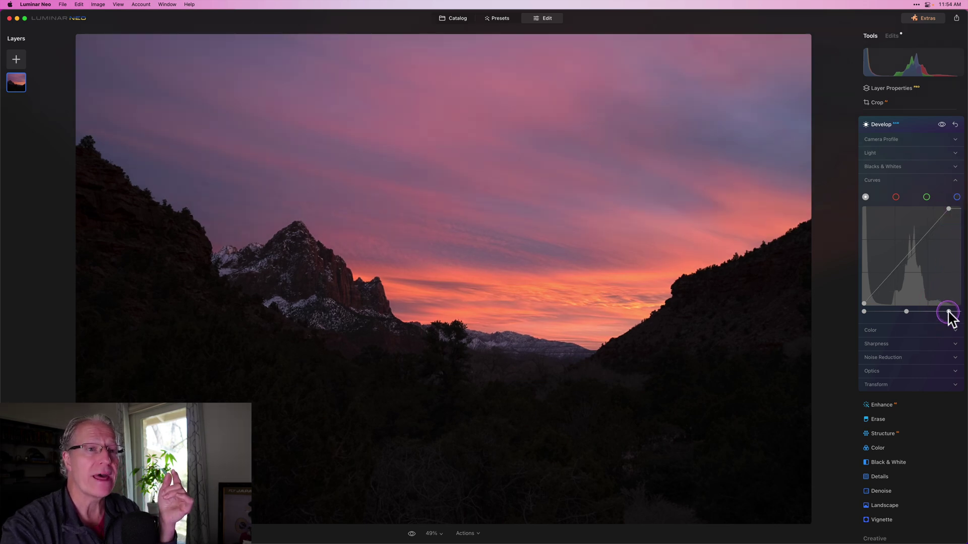
{"action": "left_click_drag", "start_coordinate": [949, 312], "coordinate": [960, 312]}
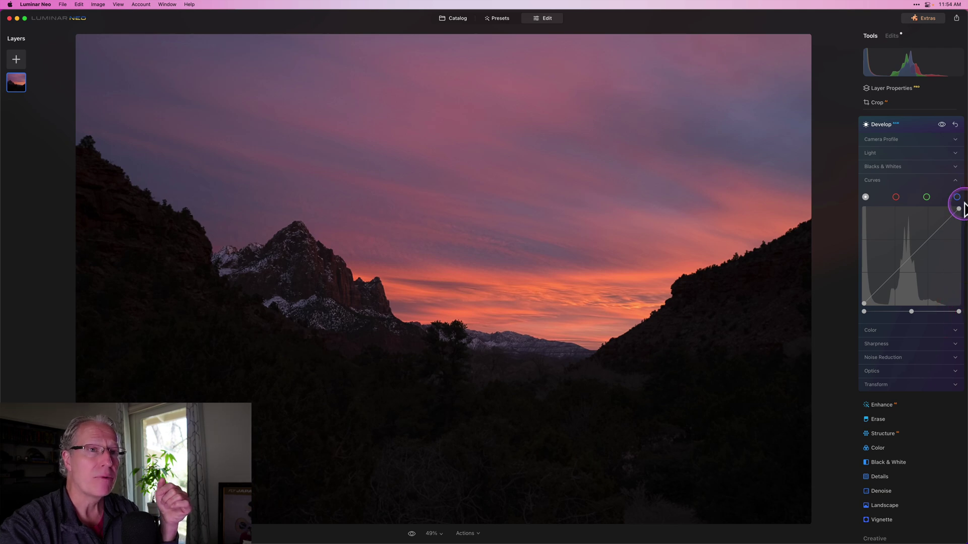
{"action": "mouse_move", "coordinate": [958, 213]}
{"action": "left_mouse_down"}
{"action": "mouse_move", "coordinate": [959, 233]}
{"action": "mouse_move", "coordinate": [960, 203]}
{"action": "left_mouse_up"}
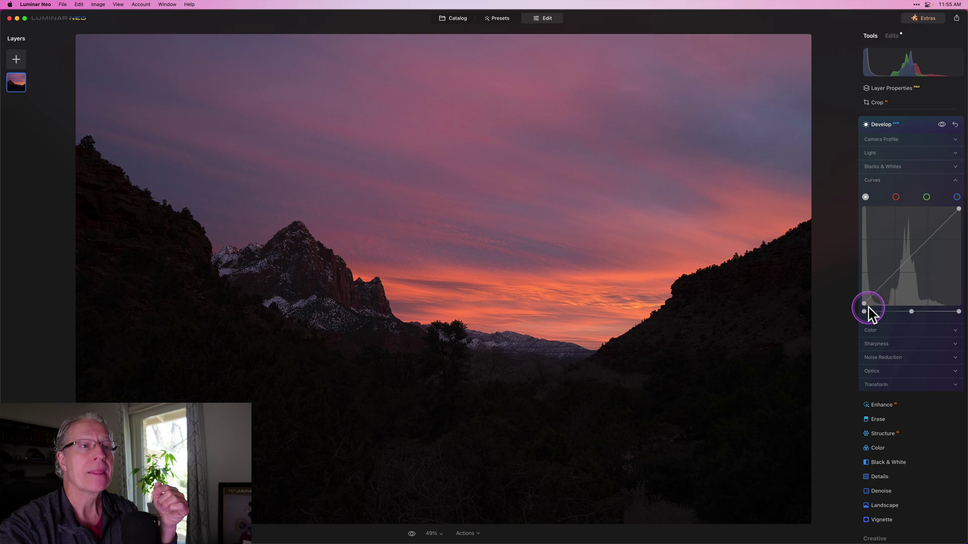
{"action": "mouse_move", "coordinate": [864, 312]}
{"action": "left_mouse_down"}
{"action": "mouse_move", "coordinate": [877, 313]}
{"action": "mouse_move", "coordinate": [855, 318]}
{"action": "mouse_move", "coordinate": [860, 293]}
{"action": "mouse_move", "coordinate": [855, 309]}
{"action": "mouse_move", "coordinate": [864, 312]}
{"action": "left_mouse_up"}
{"action": "left_click", "coordinate": [955, 125]}
Step: Try adding a highlight point and a shadow point where the composite curve crosses the upper and lower gridlines
{"action": "left_click_drag", "start_coordinate": [913, 252], "coordinate": [928, 237]}
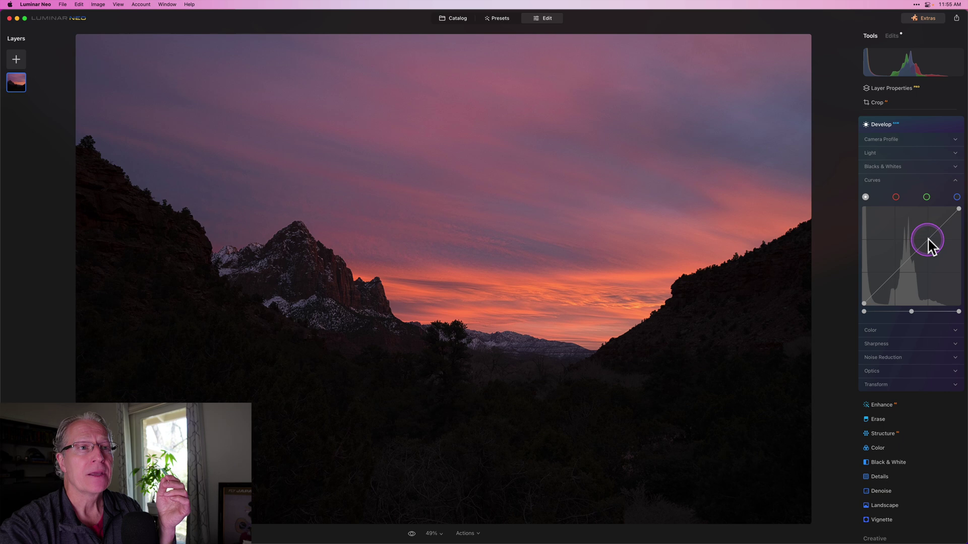
{"action": "left_click", "coordinate": [927, 239]}
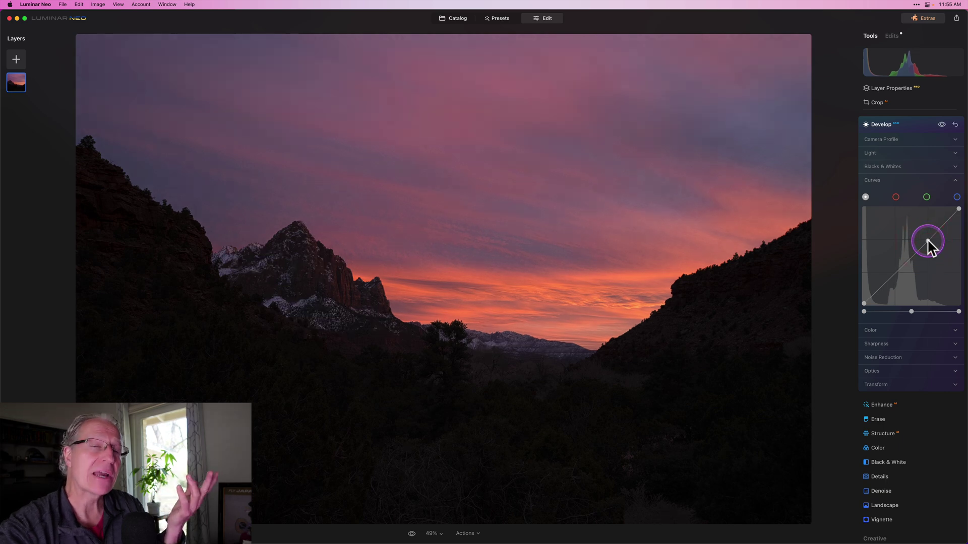
{"action": "left_click", "coordinate": [875, 275]}
{"action": "left_click", "coordinate": [895, 272]}
{"action": "left_click", "coordinate": [928, 241]}
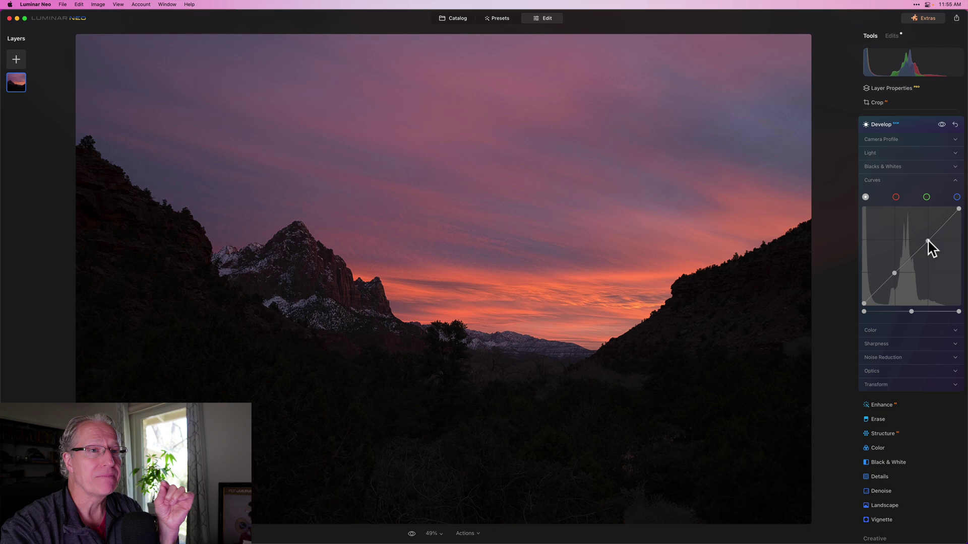
Step: Try raising the highlight point and slightly lowering the shadow point into a gentle S-curve, and reset the Develop adjustments
{"action": "left_click", "coordinate": [928, 241]}
{"action": "left_click_drag", "start_coordinate": [926, 238], "coordinate": [925, 233]}
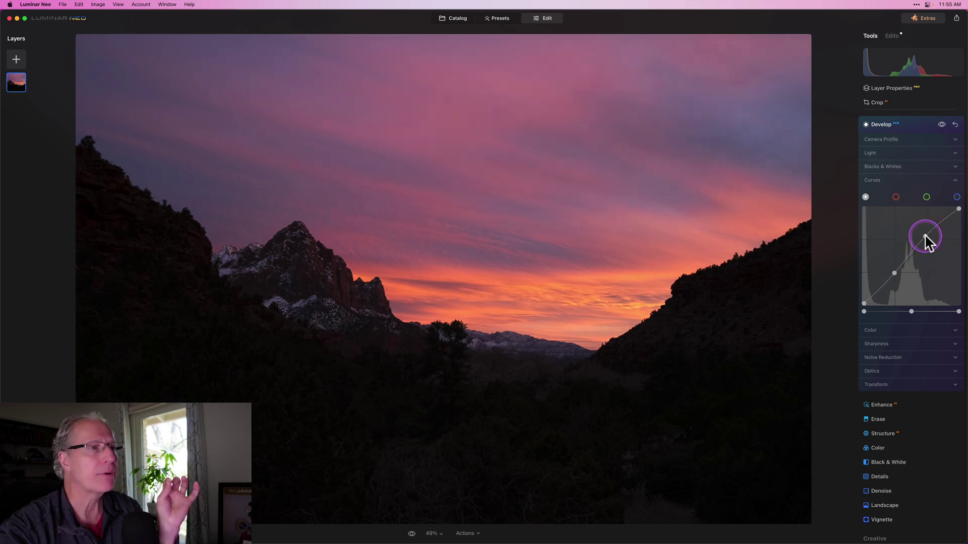
{"action": "left_click", "coordinate": [893, 272]}
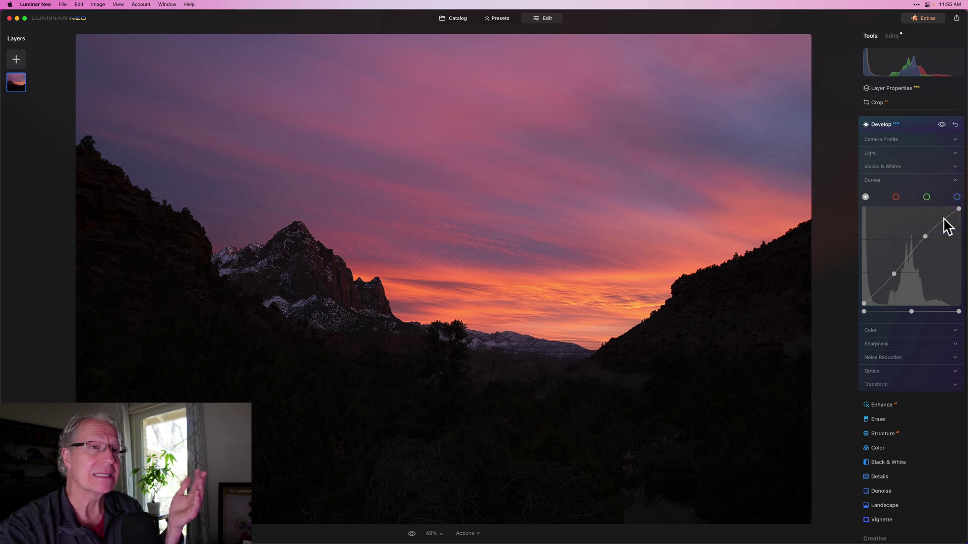
{"action": "left_click", "coordinate": [894, 275]}
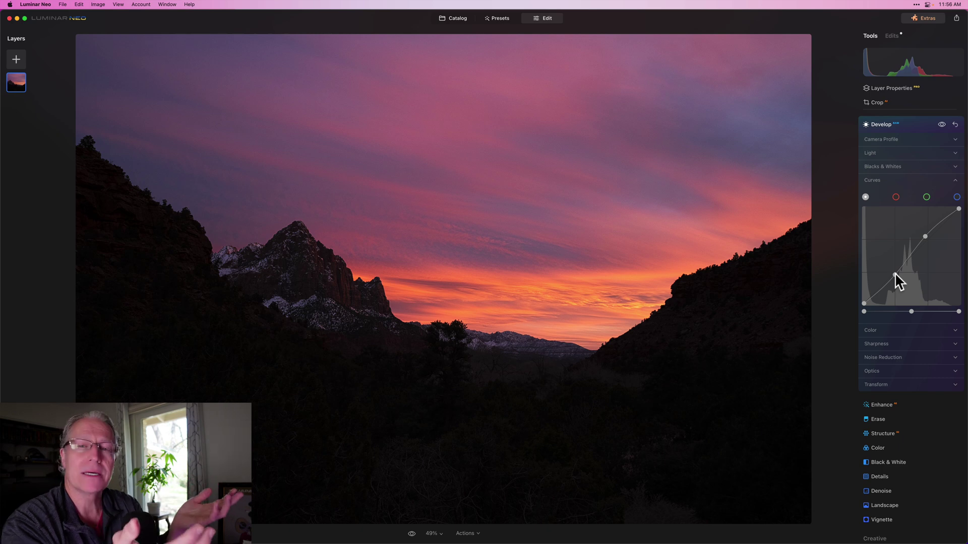
{"action": "left_click", "coordinate": [940, 124]}
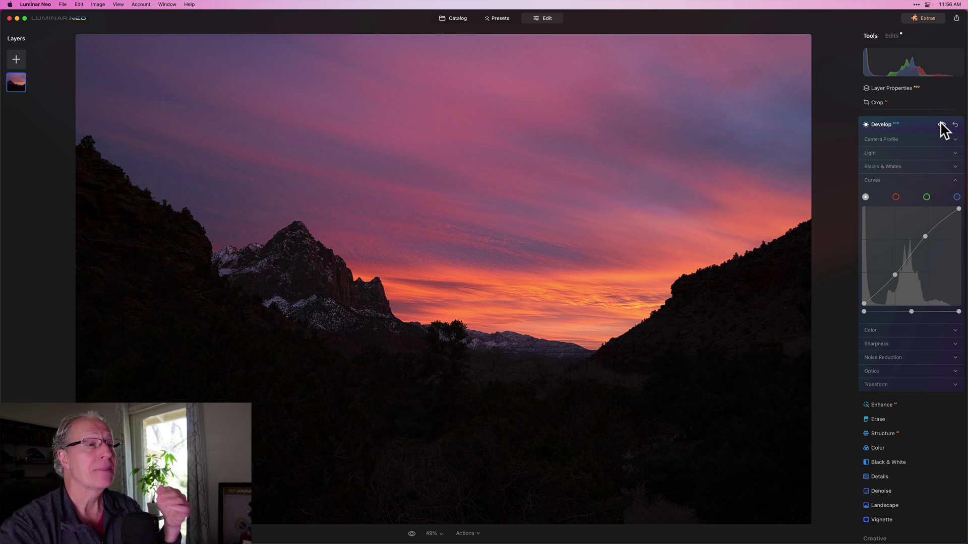
{"action": "left_click", "coordinate": [955, 126]}
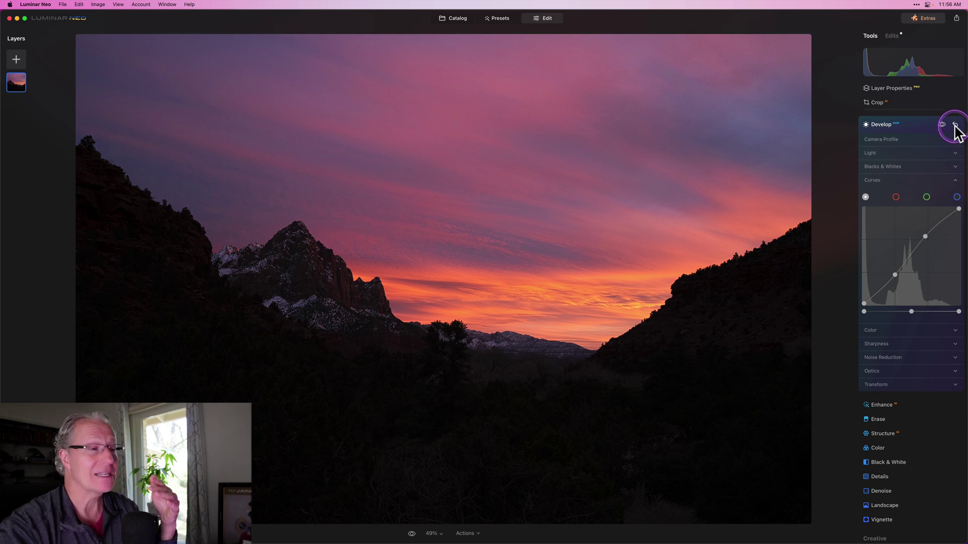
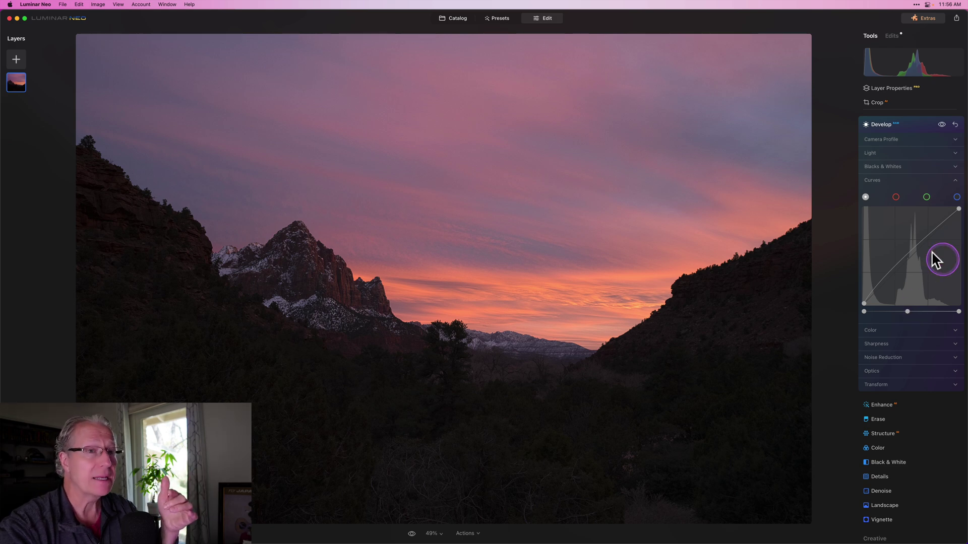
Step: Try shifting the midtone slider beneath the composite curve toward the shadows and toward the highlights, and reset the Develop adjustments
{"action": "left_click_drag", "start_coordinate": [903, 276], "coordinate": [913, 254]}
{"action": "left_click_drag", "start_coordinate": [906, 312], "coordinate": [918, 313]}
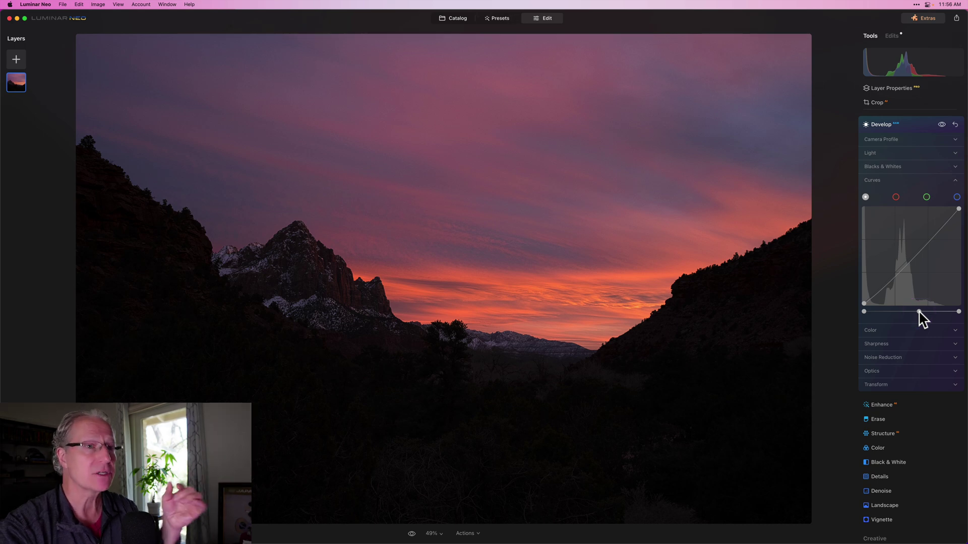
{"action": "mouse_move", "coordinate": [919, 312]}
{"action": "left_mouse_down"}
{"action": "mouse_move", "coordinate": [903, 281]}
{"action": "mouse_move", "coordinate": [957, 134]}
{"action": "left_mouse_up"}
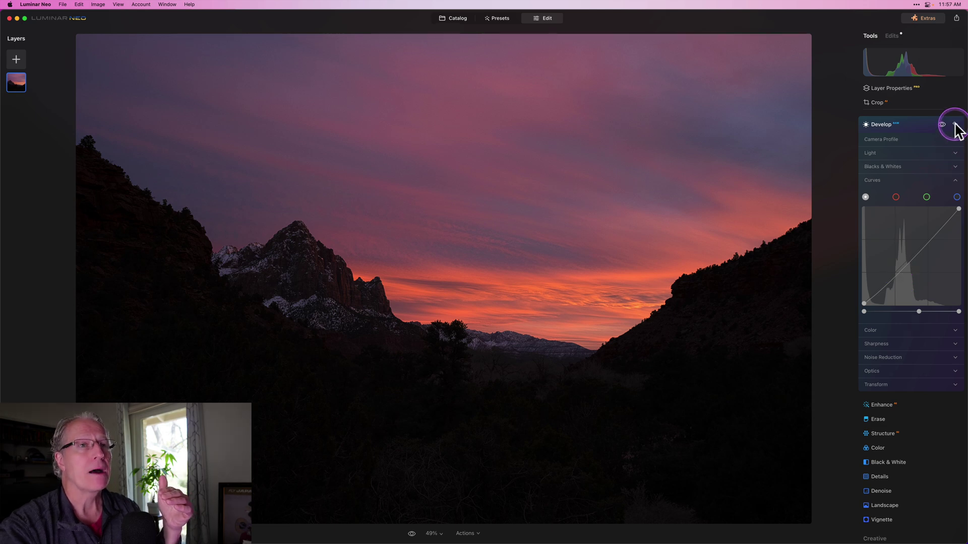
{"action": "left_click", "coordinate": [955, 125]}
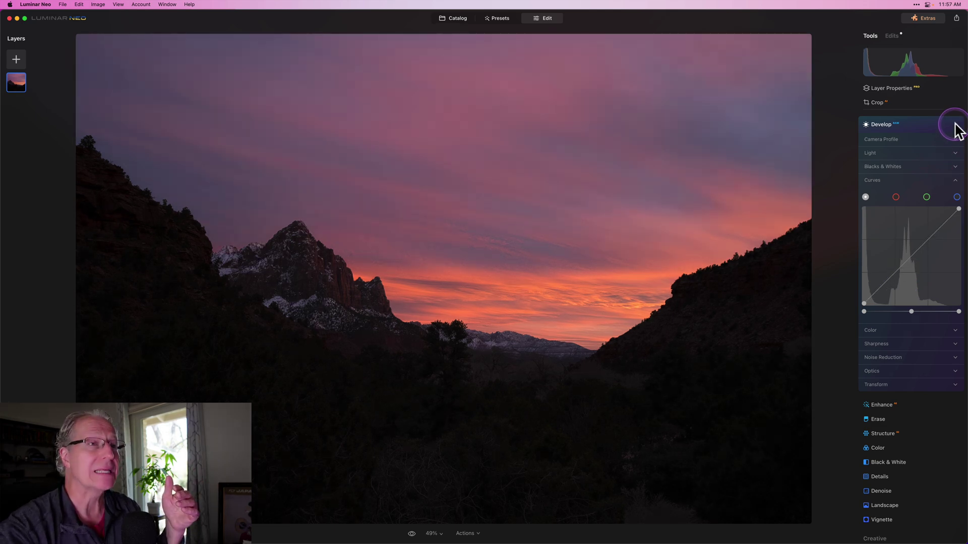
Step: Try brightening the photo by moving only the midtone slider toward the shadows, and reset the Develop adjustments
{"action": "left_click", "coordinate": [893, 237]}
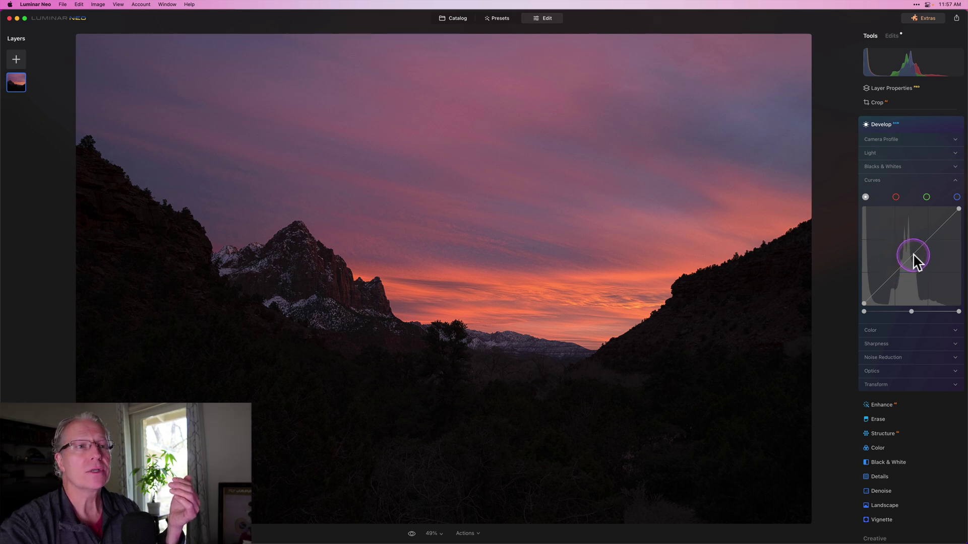
{"action": "left_click", "coordinate": [911, 312]}
{"action": "left_click_drag", "start_coordinate": [911, 313], "coordinate": [904, 312]}
{"action": "left_click", "coordinate": [927, 236]}
{"action": "left_click", "coordinate": [952, 214]}
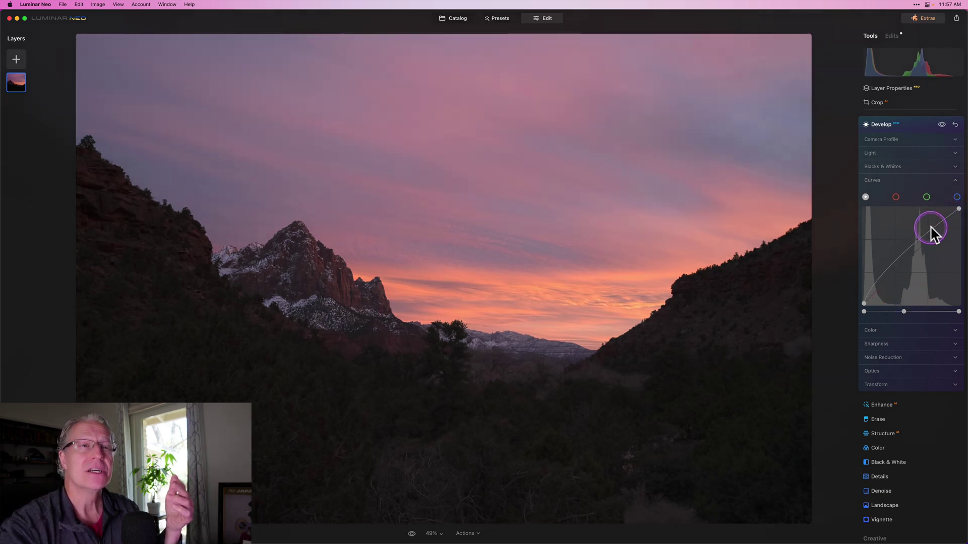
{"action": "left_click", "coordinate": [956, 125]}
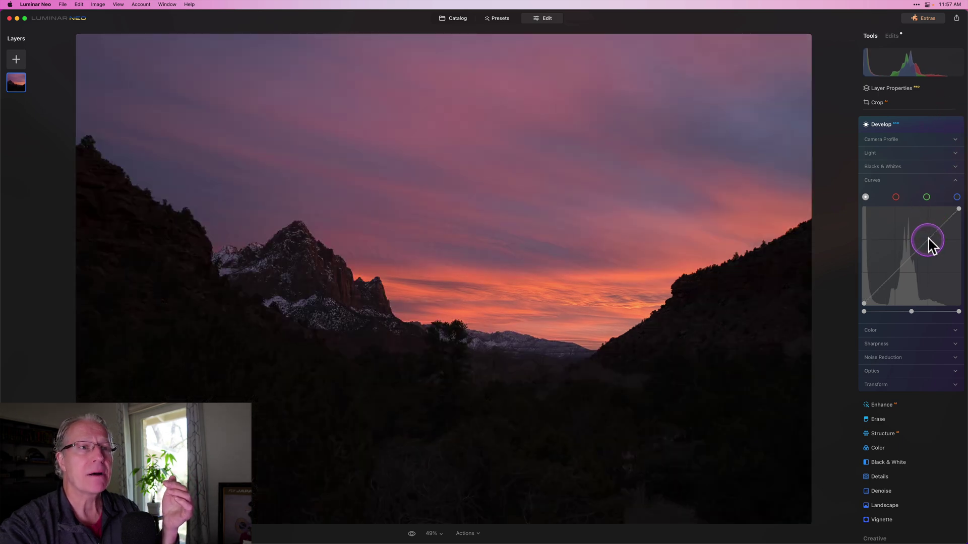
Step: Try adding two highlight and two shadow points along the composite curve and nudging the midtone slider toward the shadows
{"action": "left_click", "coordinate": [941, 226]}
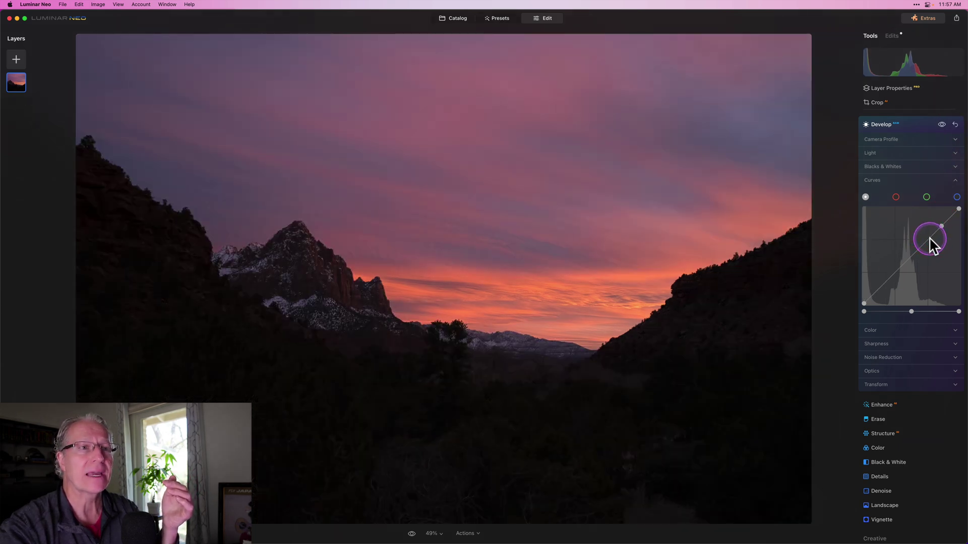
{"action": "left_click", "coordinate": [927, 240]}
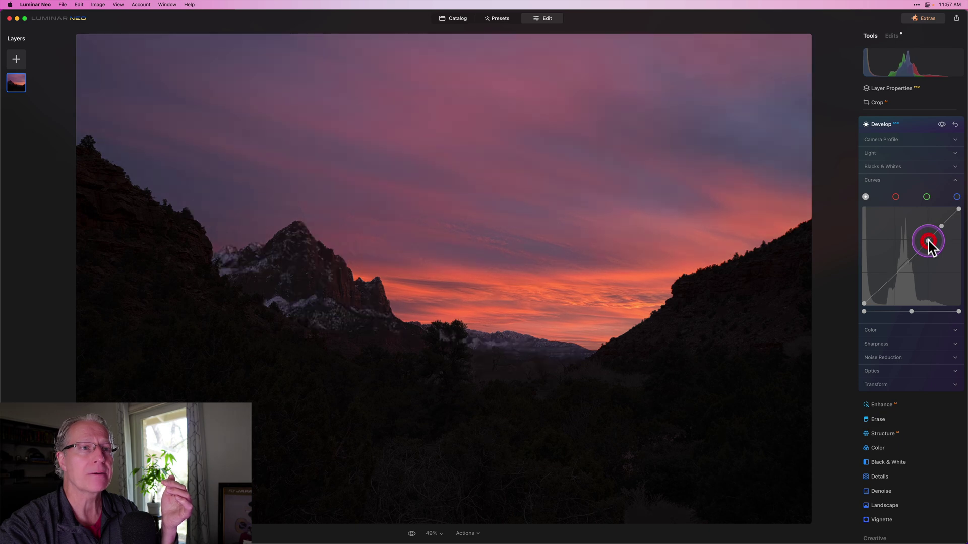
{"action": "left_click", "coordinate": [895, 274]}
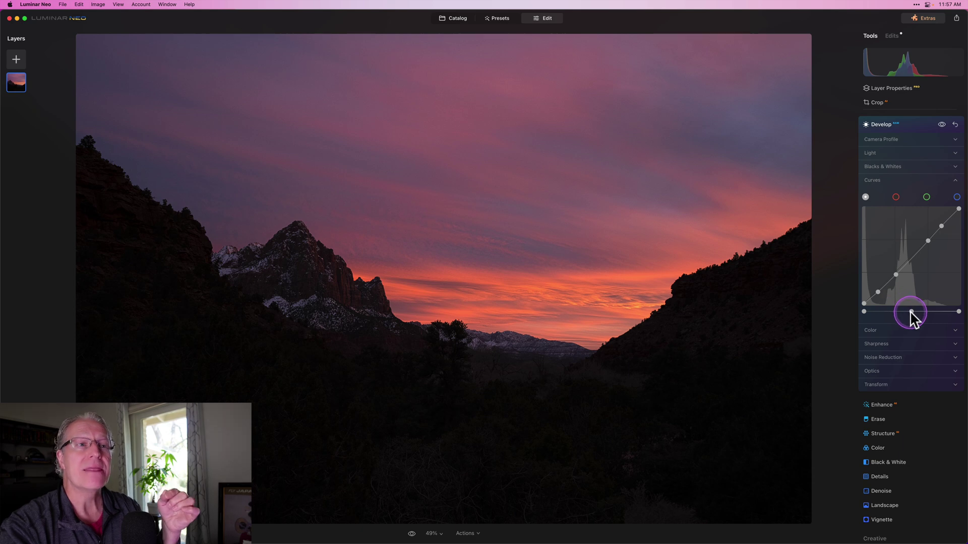
{"action": "left_click_drag", "start_coordinate": [912, 312], "coordinate": [909, 313]}
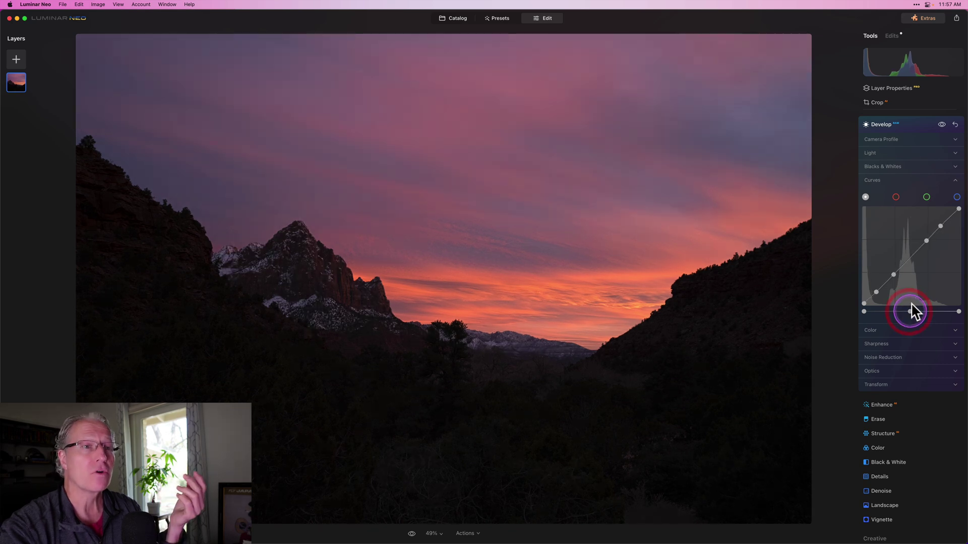
Step: Try adding a slightly raised midtone point at the centre of the composite curve, and reset the Develop adjustments
{"action": "left_click", "coordinate": [912, 255]}
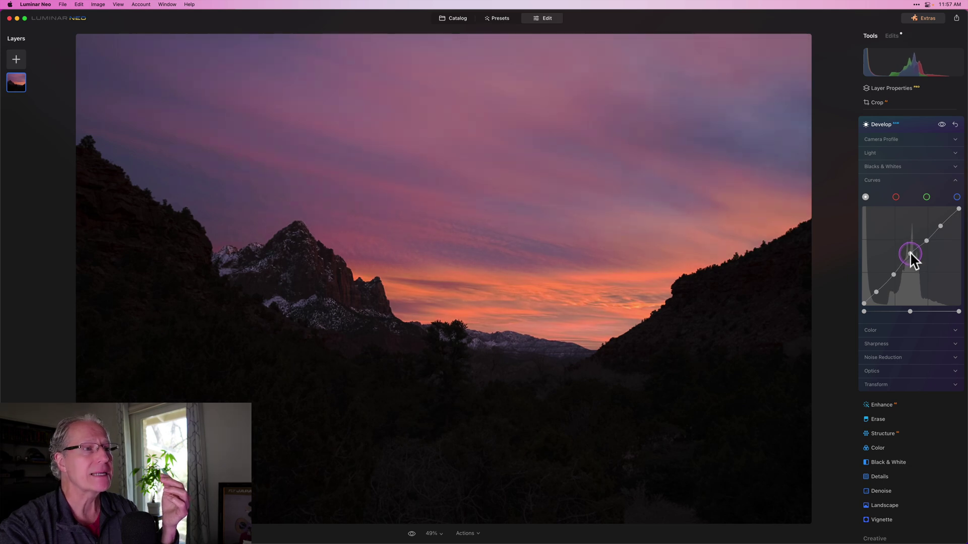
{"action": "left_click", "coordinate": [940, 232]}
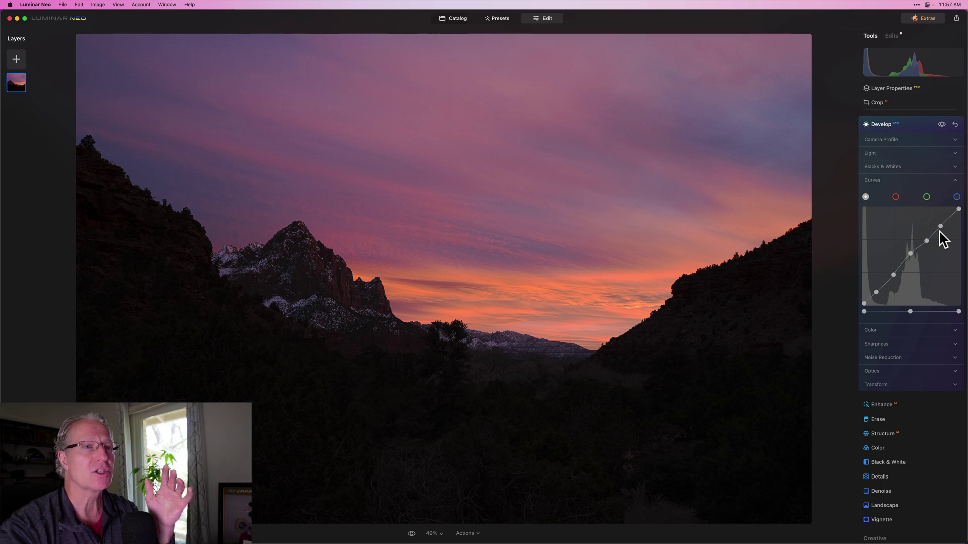
{"action": "left_click", "coordinate": [954, 125]}
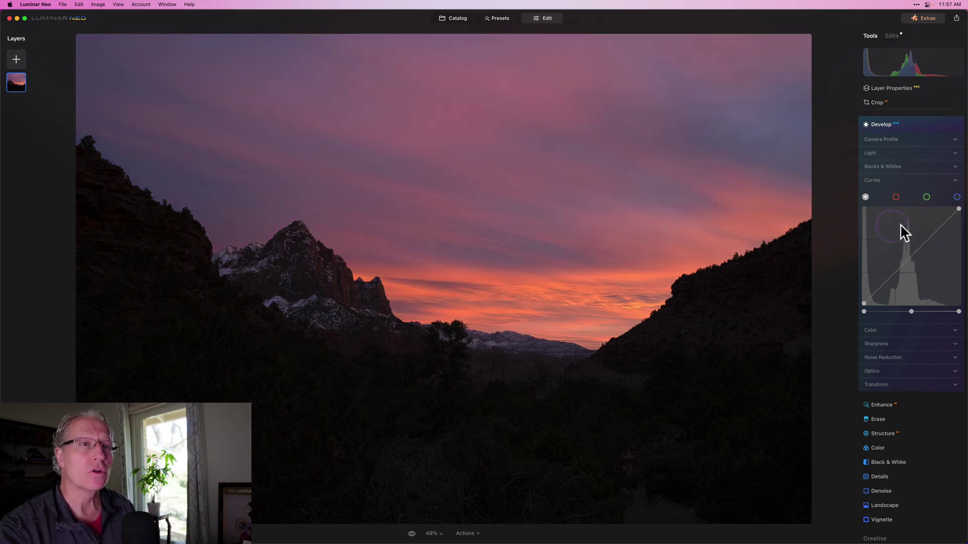
Step: Add two highlight points, one midtone point and two shadow points along the composite curve
{"action": "left_click", "coordinate": [942, 226]}
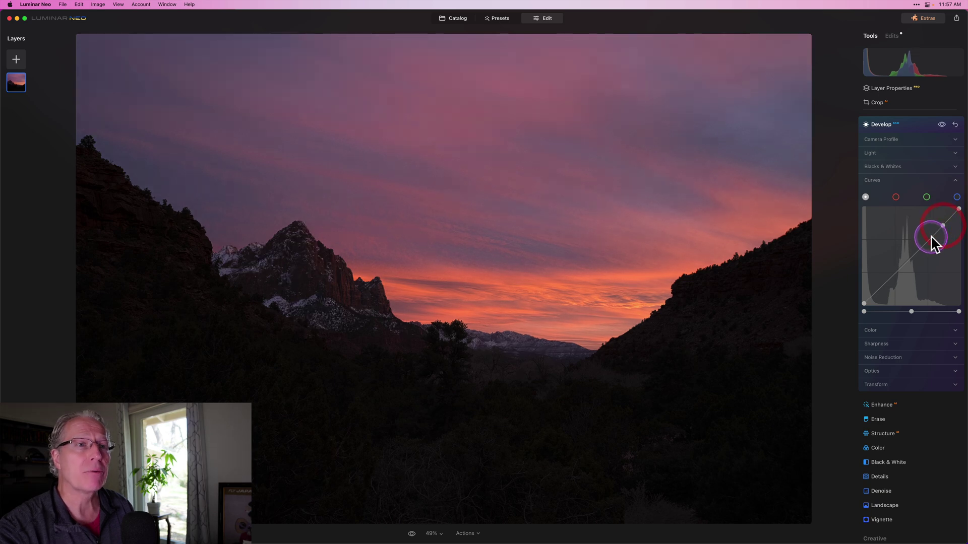
{"action": "left_click_drag", "start_coordinate": [930, 235], "coordinate": [930, 240]}
{"action": "left_click", "coordinate": [909, 261]}
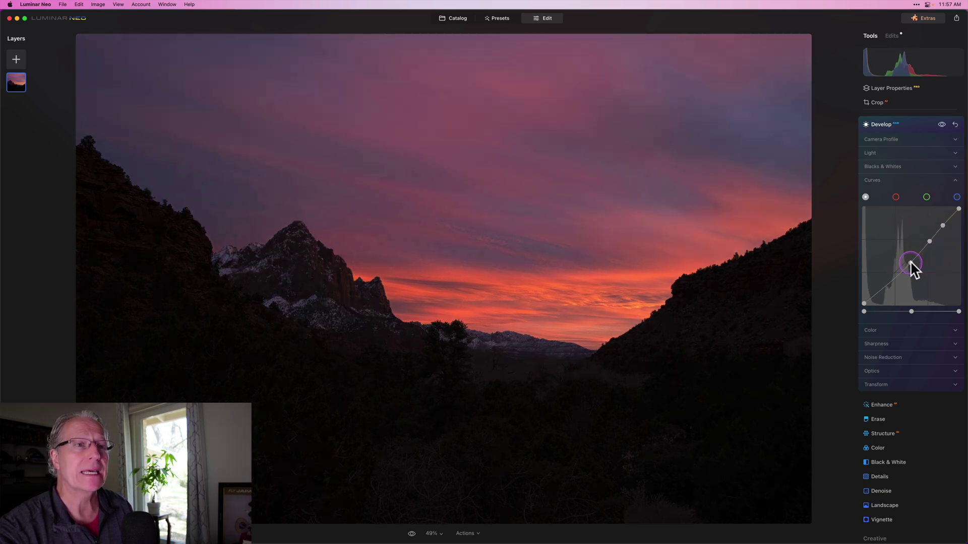
{"action": "left_click", "coordinate": [909, 261]}
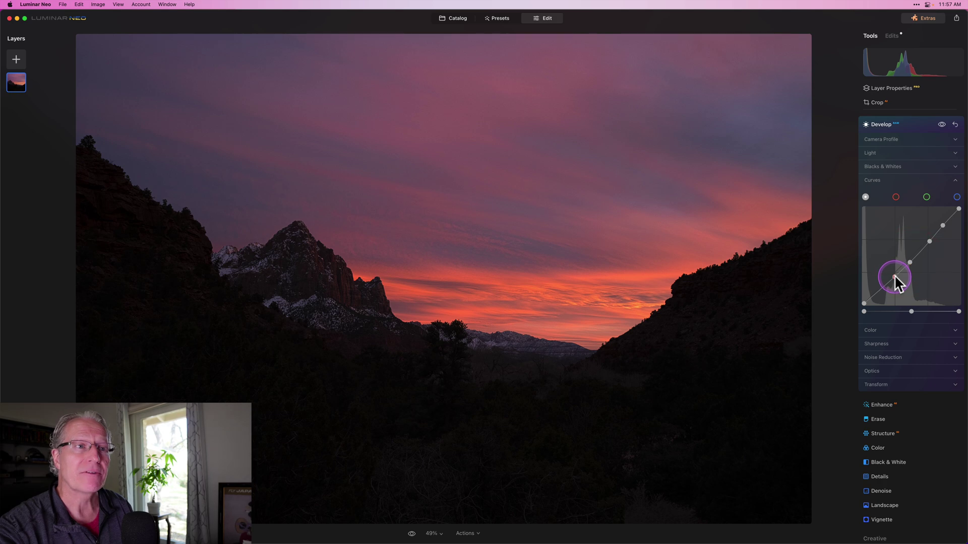
{"action": "left_click", "coordinate": [876, 291]}
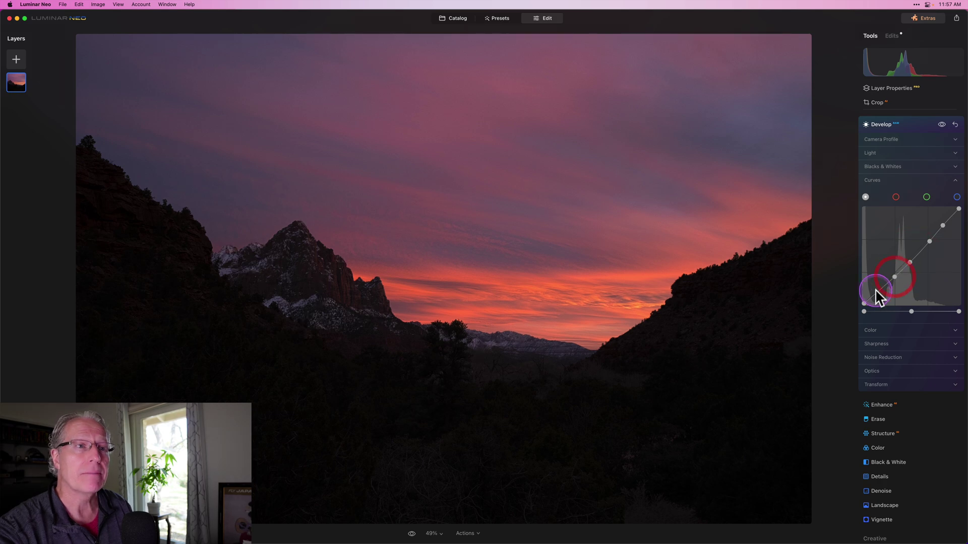
Step: Fine-tune the midtone point and both highlight points for gentle contrast, and compare the photo with and without the Develop adjustments
{"action": "left_click", "coordinate": [909, 261]}
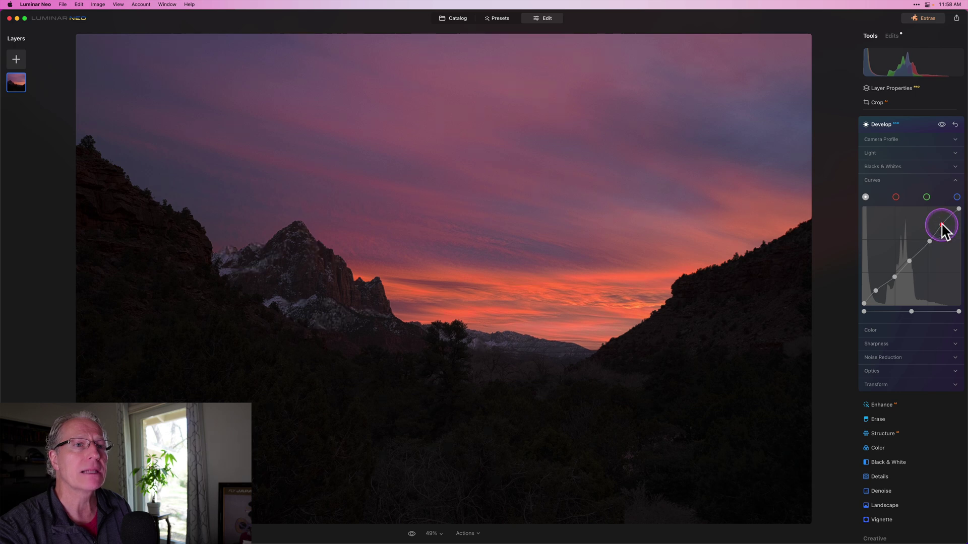
{"action": "left_click", "coordinate": [941, 224]}
{"action": "left_click", "coordinate": [927, 240]}
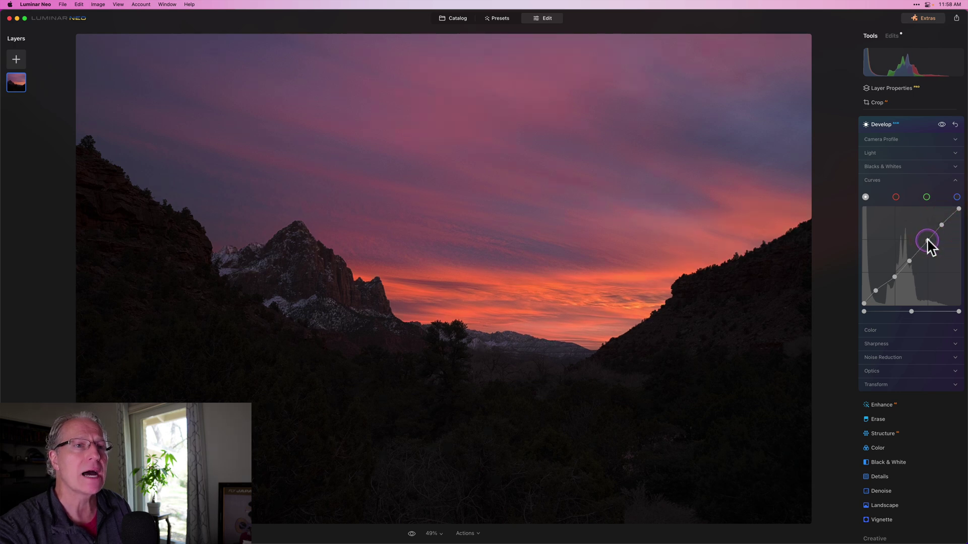
{"action": "left_click", "coordinate": [927, 240]}
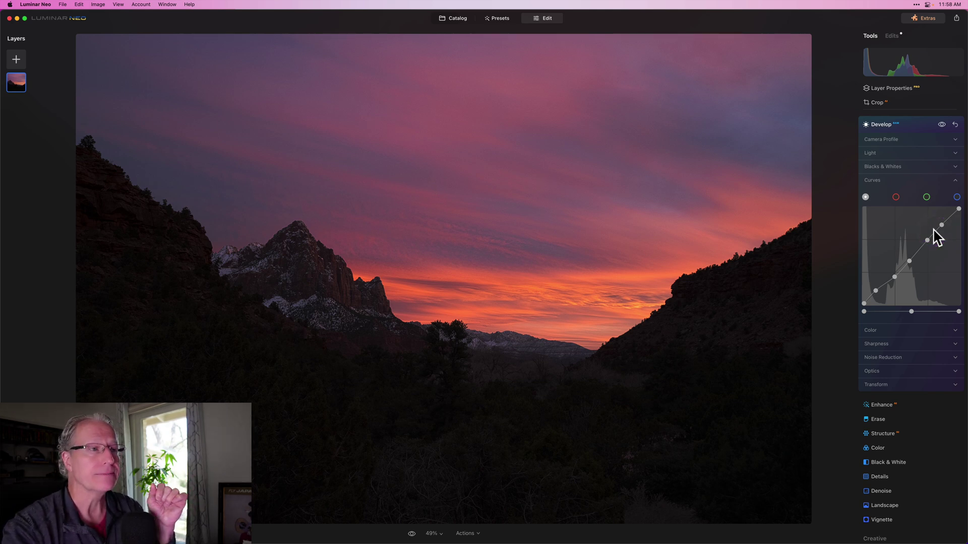
{"action": "left_click", "coordinate": [942, 124]}
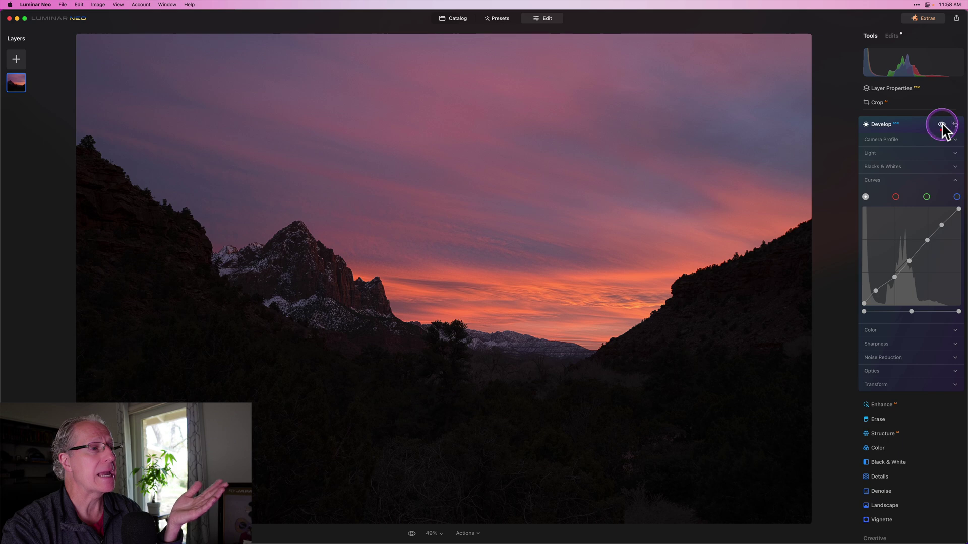
{"action": "left_click", "coordinate": [942, 125]}
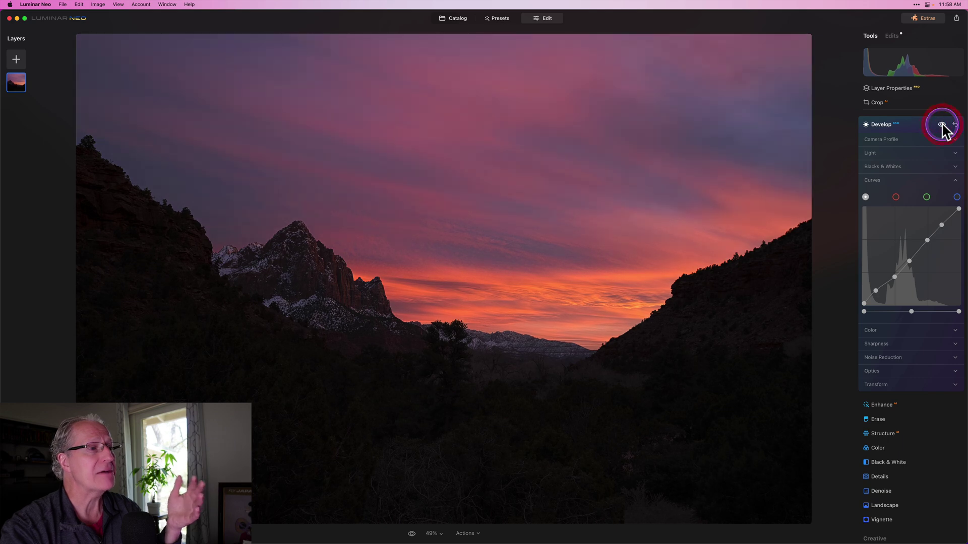
Step: Delete all the added highlight, midtone and shadow points from the composite curve
{"action": "double_click", "coordinate": [942, 225]}
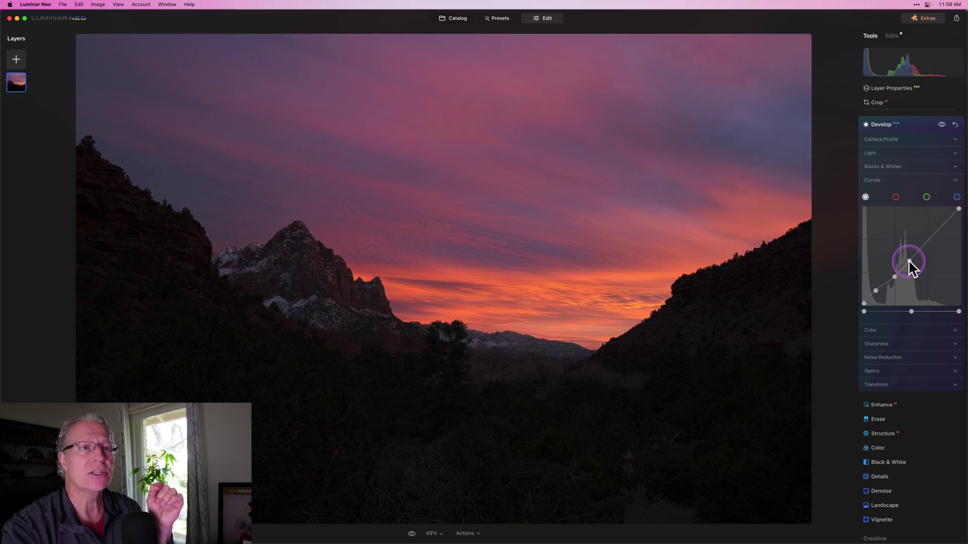
{"action": "left_click_drag", "start_coordinate": [909, 259], "coordinate": [895, 279]}
{"action": "double_click", "coordinate": [895, 279]}
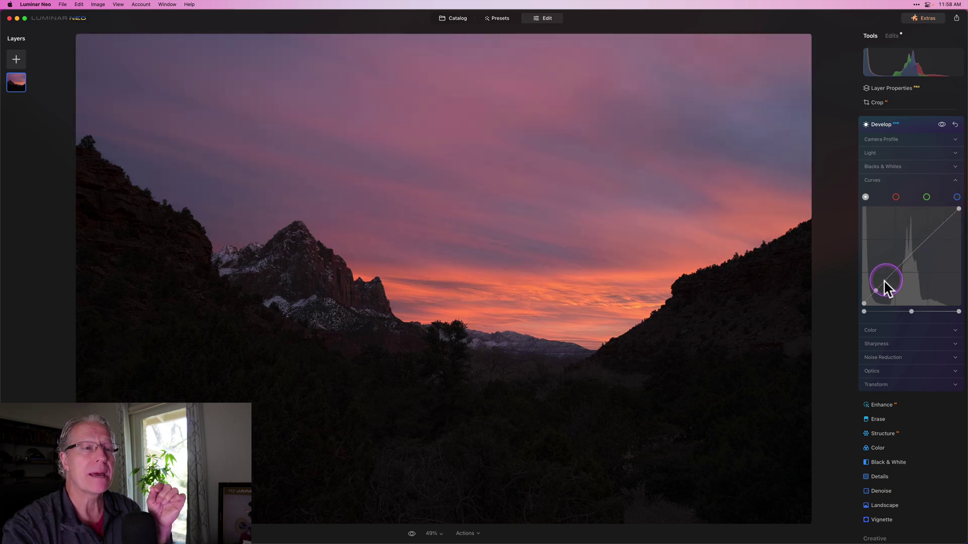
{"action": "double_click", "coordinate": [876, 291]}
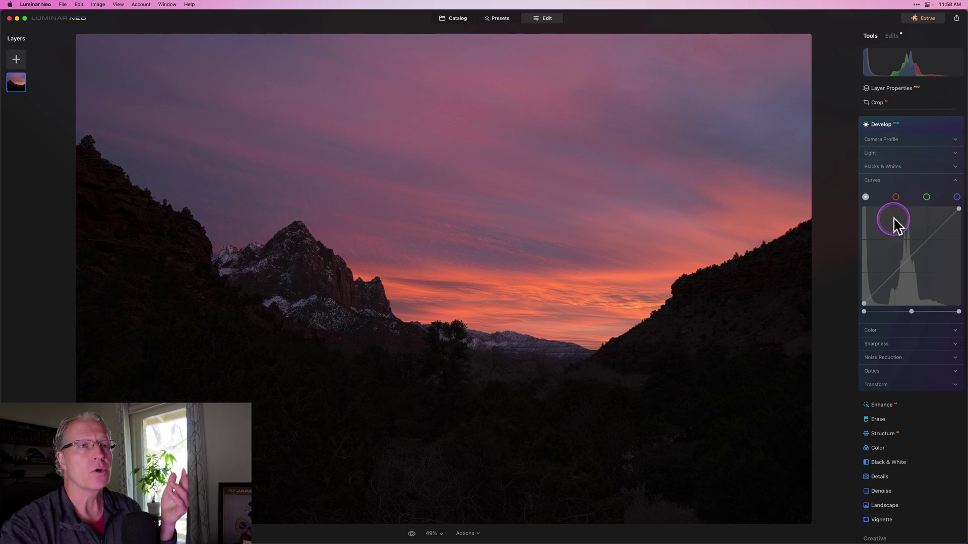
Step: Try moving the red channel curve's midtone slider toward the shadows, and reset that slider
{"action": "left_click", "coordinate": [895, 197]}
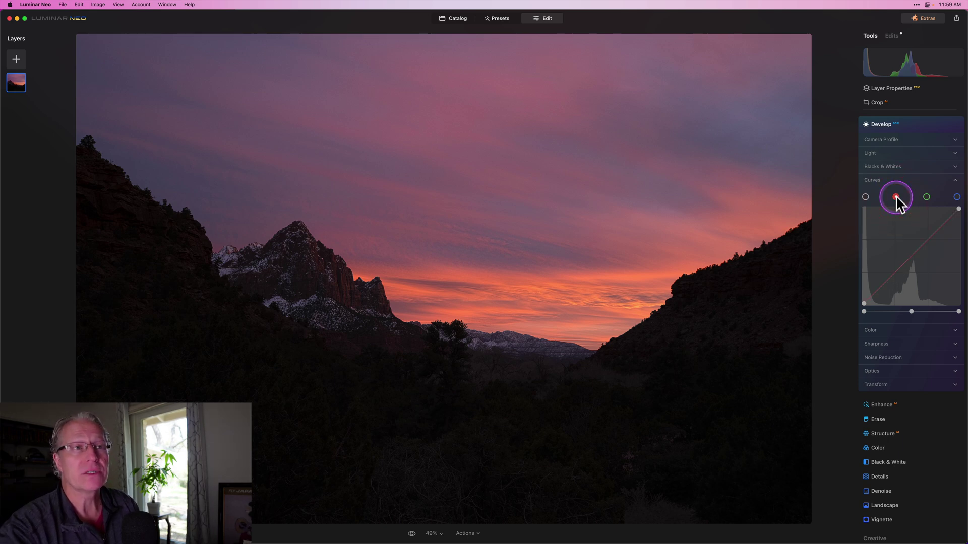
{"action": "left_click", "coordinate": [935, 199]}
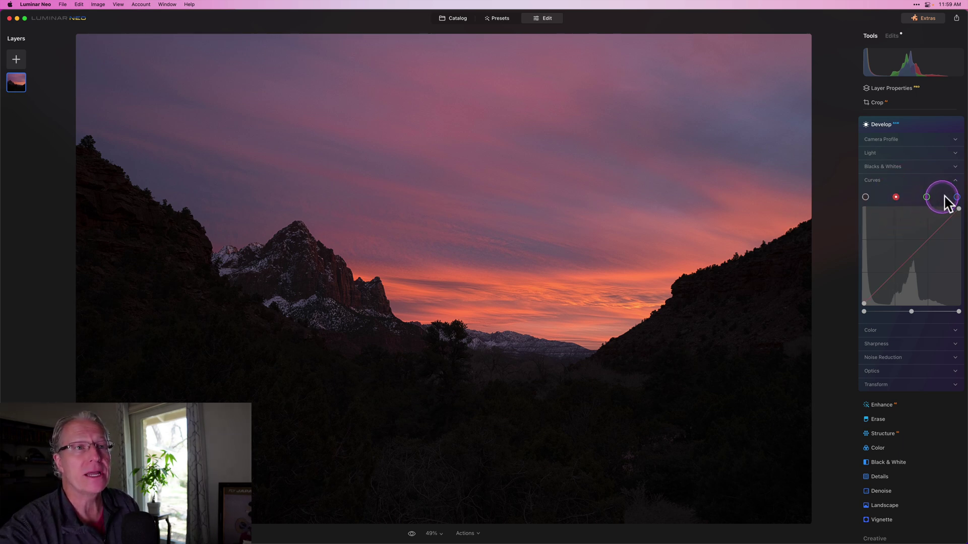
{"action": "left_click", "coordinate": [898, 199]}
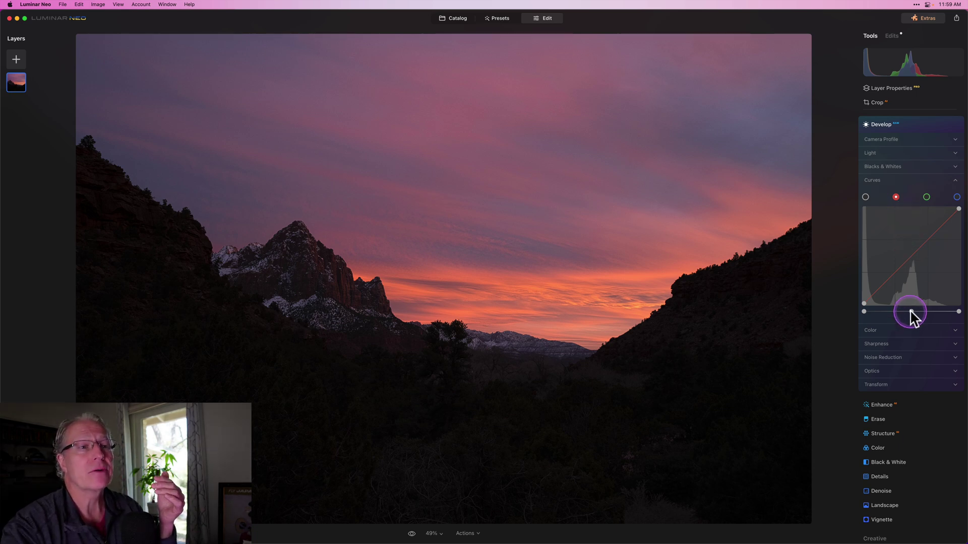
{"action": "left_click_drag", "start_coordinate": [913, 315], "coordinate": [910, 316]}
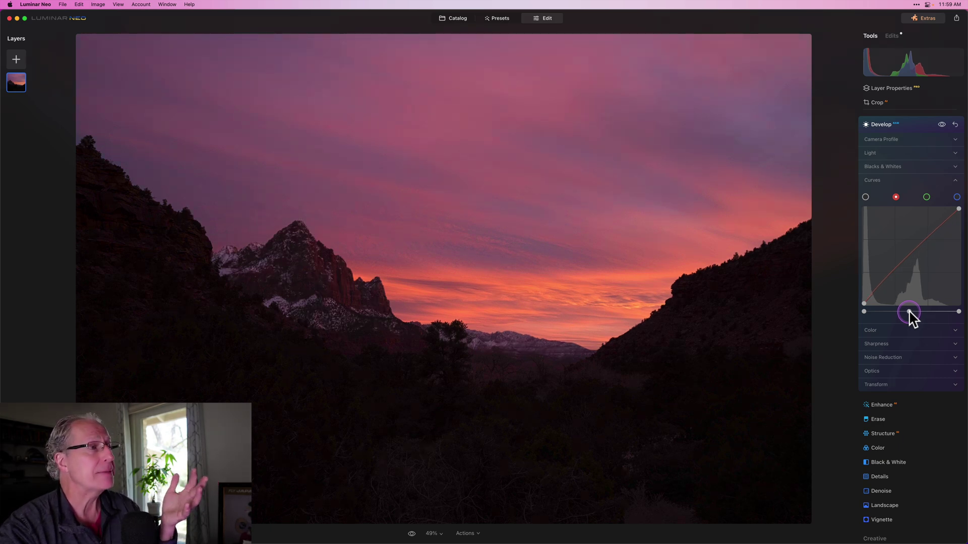
{"action": "left_click_drag", "start_coordinate": [910, 313], "coordinate": [905, 313]}
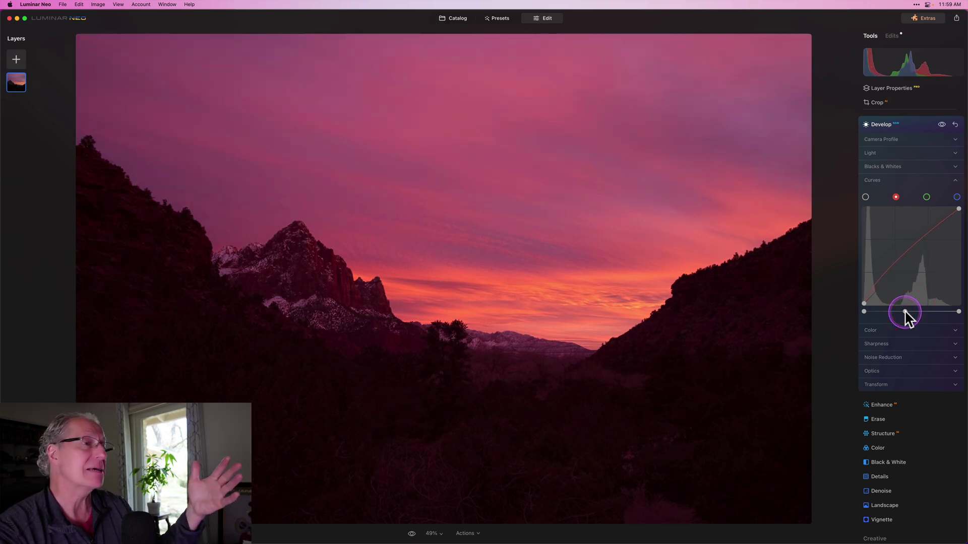
{"action": "double_click", "coordinate": [905, 312]}
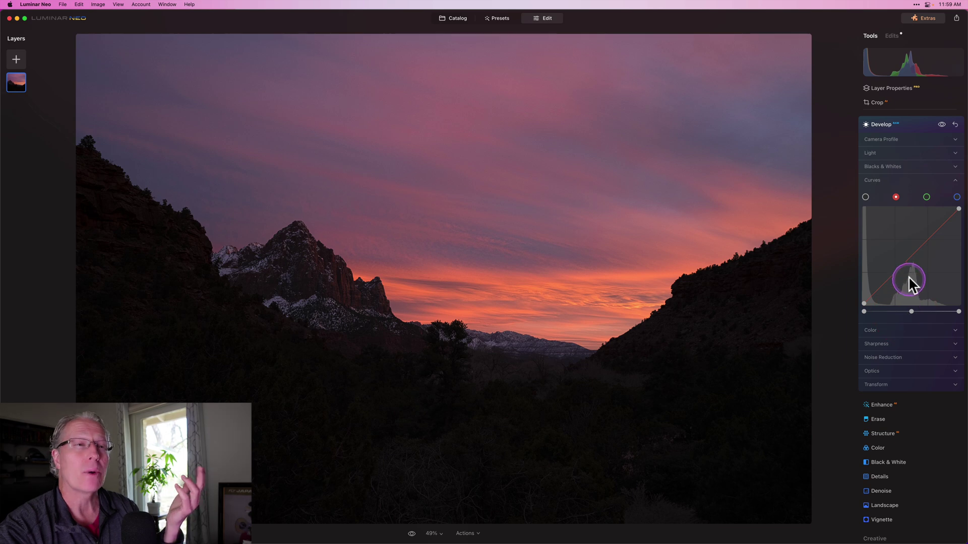
Step: Try adding two shadow, one midtone and two highlight points along the red curve, with both highlight points slightly raised
{"action": "left_click", "coordinate": [921, 245]}
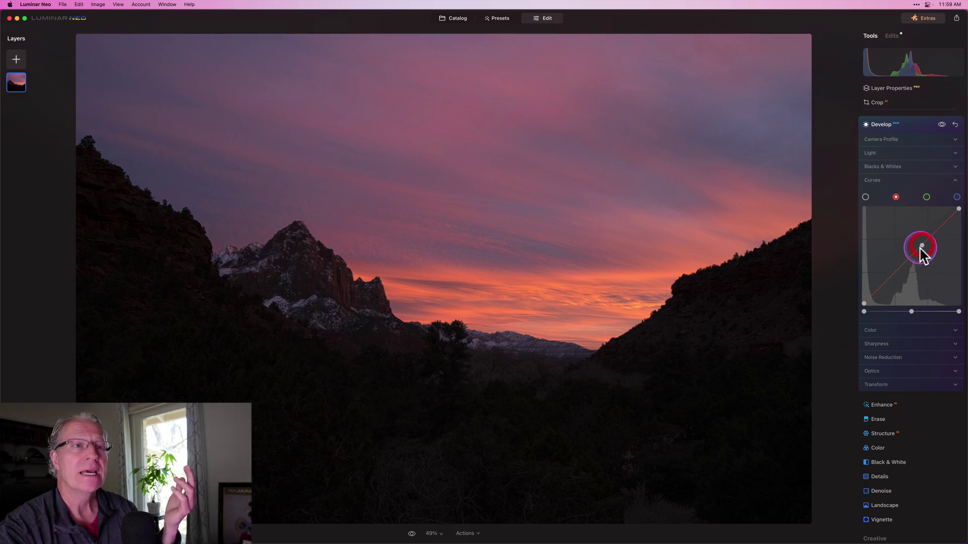
{"action": "left_click", "coordinate": [905, 261]}
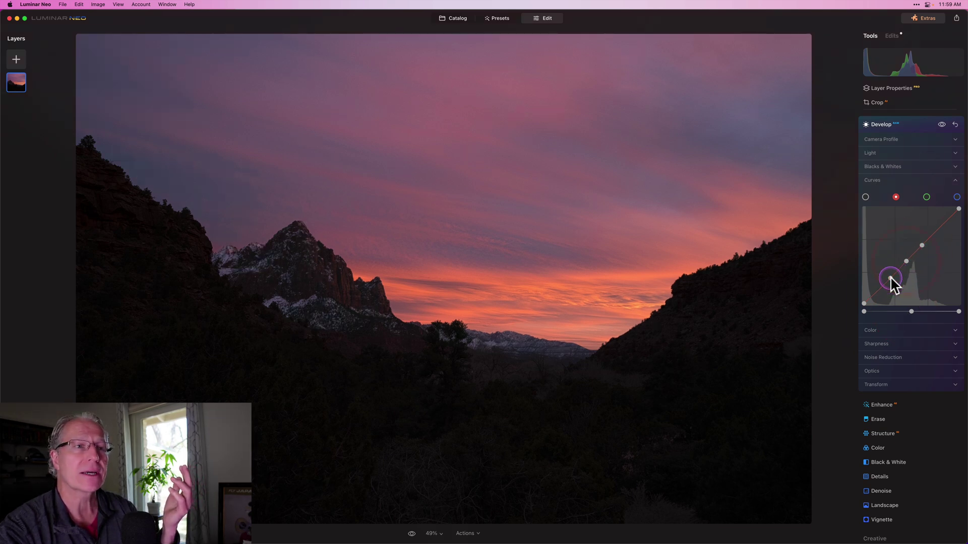
{"action": "left_click", "coordinate": [890, 278]}
{"action": "left_click", "coordinate": [875, 292]}
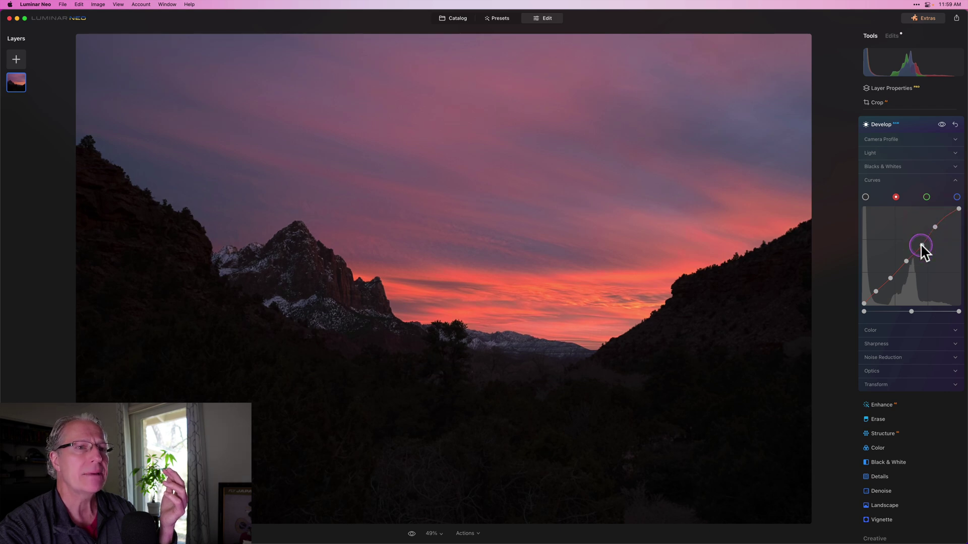
{"action": "left_click_drag", "start_coordinate": [920, 244], "coordinate": [919, 242]}
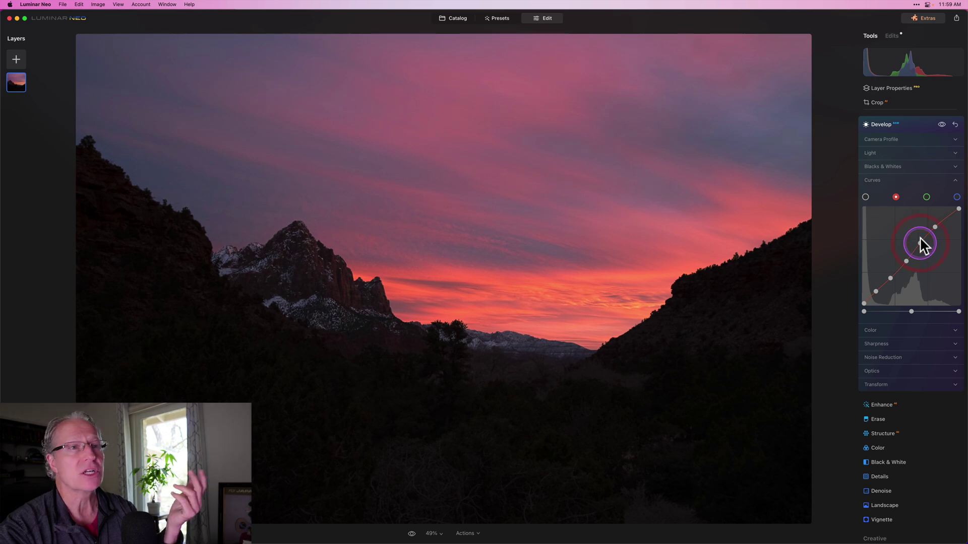
Step: Compare the photo with and without the red curve adjustment, and reset the Develop adjustments
{"action": "left_click", "coordinate": [942, 124]}
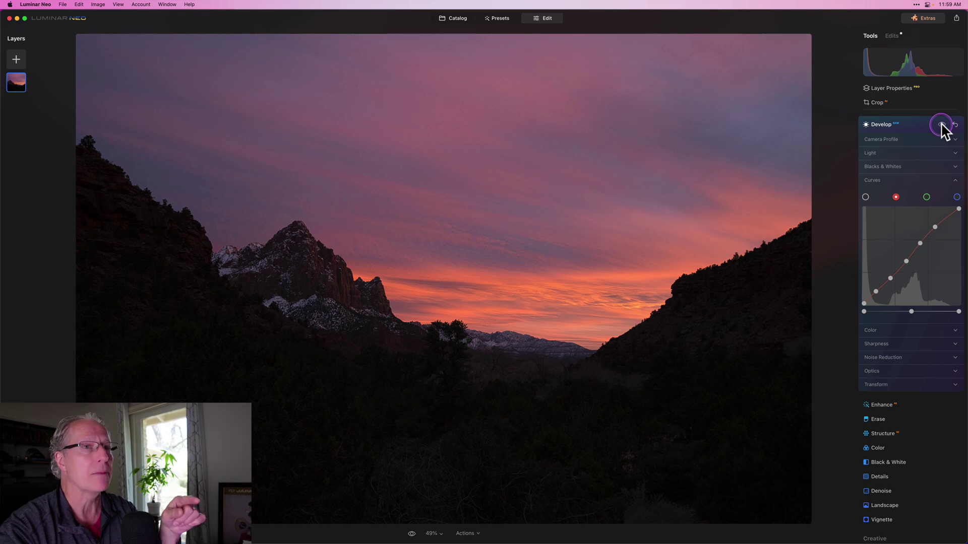
{"action": "left_click", "coordinate": [941, 124]}
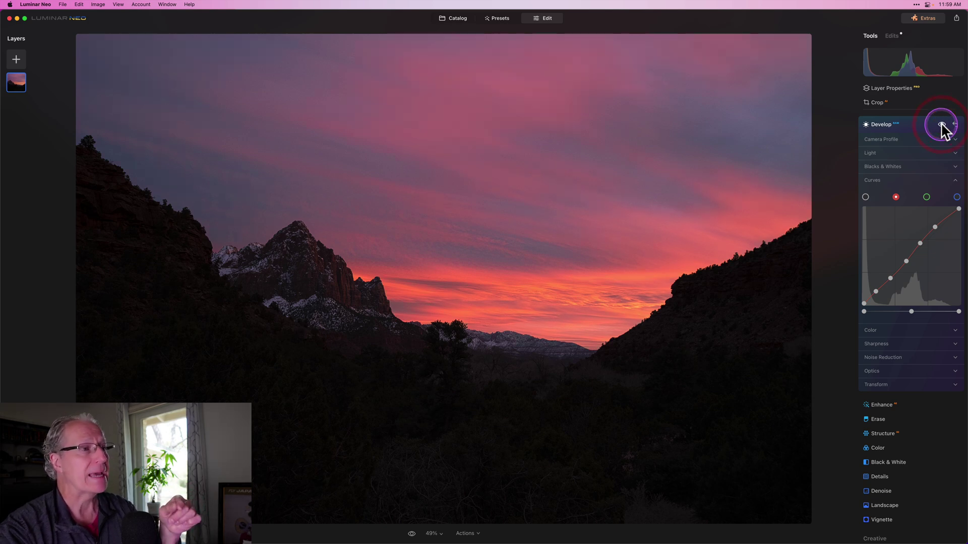
{"action": "left_click", "coordinate": [953, 125]}
{"action": "left_click", "coordinate": [915, 225]}
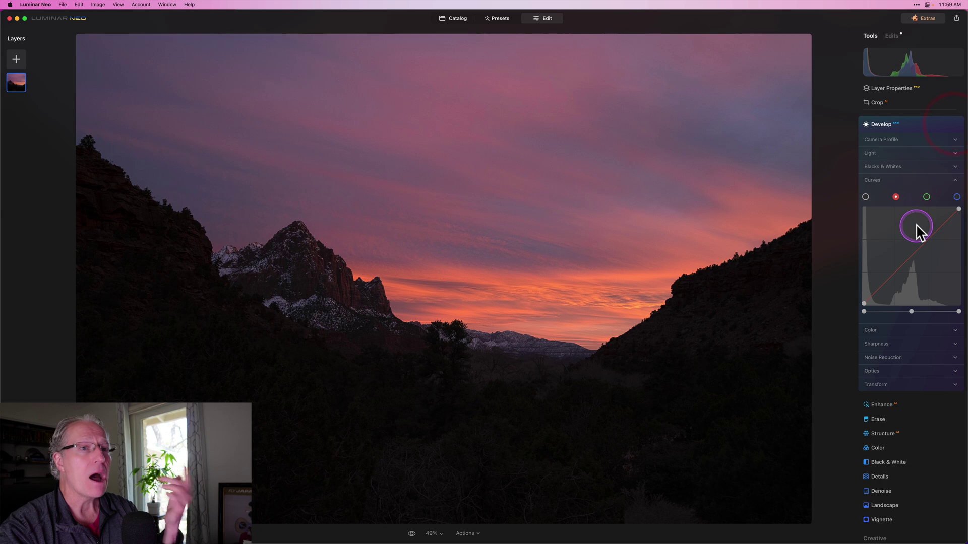
Step: Try moving the red curve's midtone slider well toward the highlights to shift the photo to cyan
{"action": "left_click", "coordinate": [911, 312]}
{"action": "left_click_drag", "start_coordinate": [911, 313], "coordinate": [928, 316]}
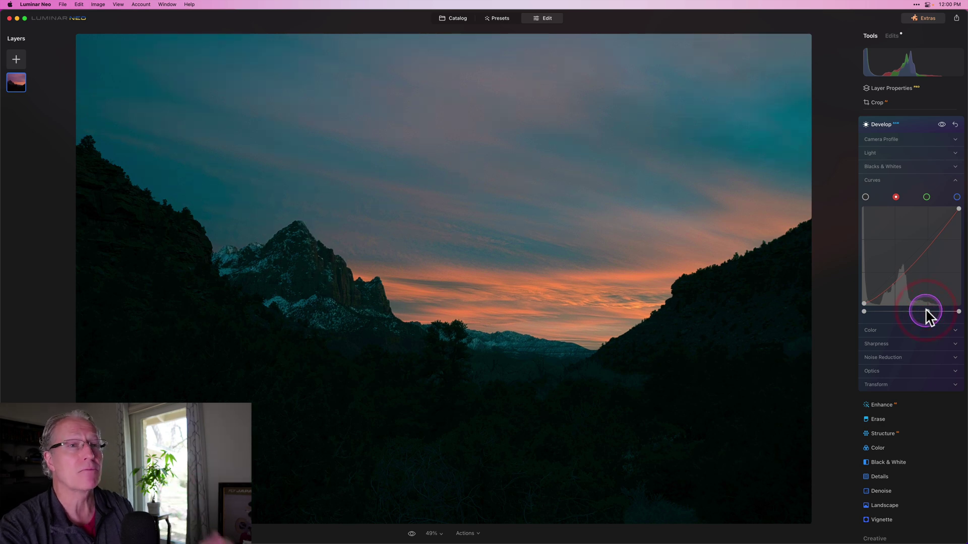
{"action": "left_click_drag", "start_coordinate": [927, 166], "coordinate": [917, 186]}
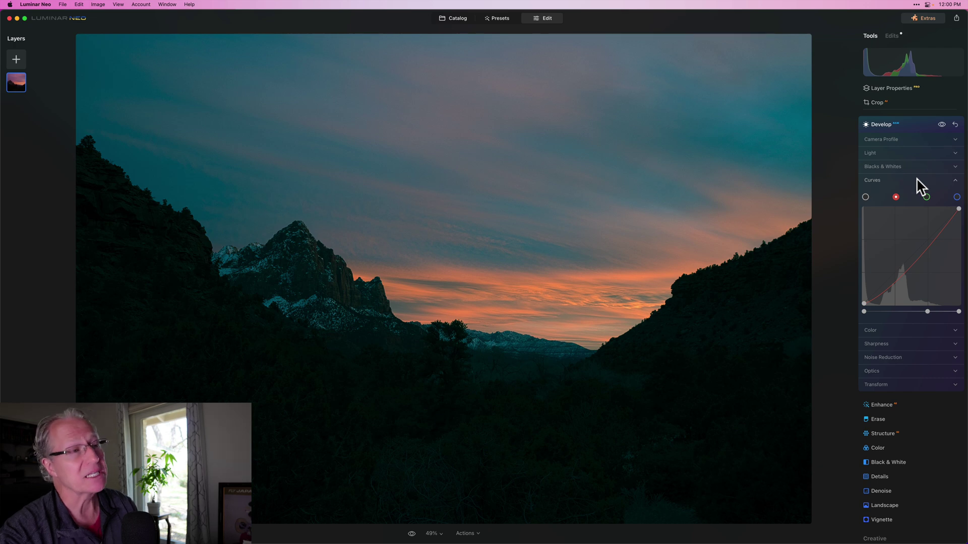
Step: Switch to Preview to examine how red, green and blue mix in Colorwheel.gif, and return to Luminar Neo
{"action": "key", "text": "super+Tab"}
{"action": "key", "text": "super+Tab"}
{"action": "key", "text": "super+Tab"}
{"action": "key", "text": "super+Tab"}
{"action": "key", "text": "super+Tab"}
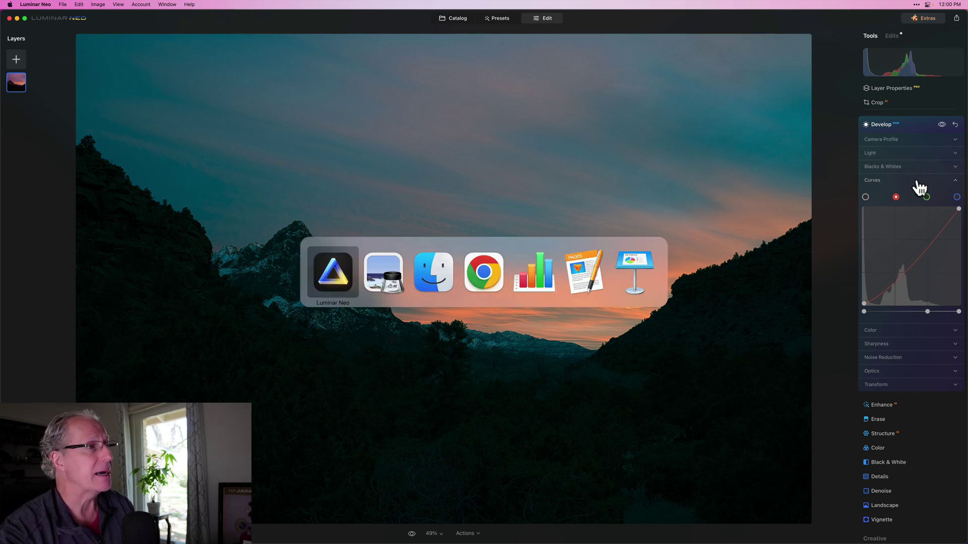
{"action": "key", "text": "super+Tab"}
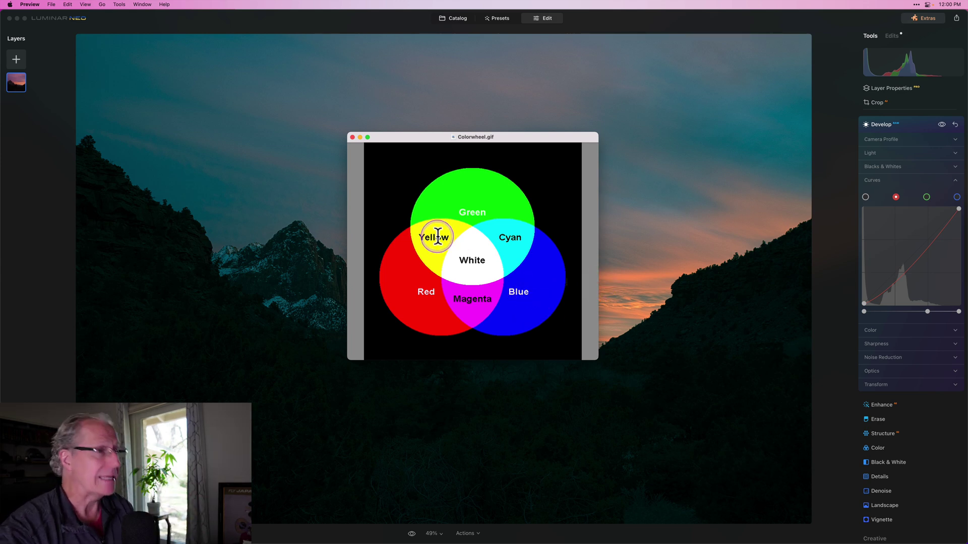
{"action": "key", "text": "super+Tab"}
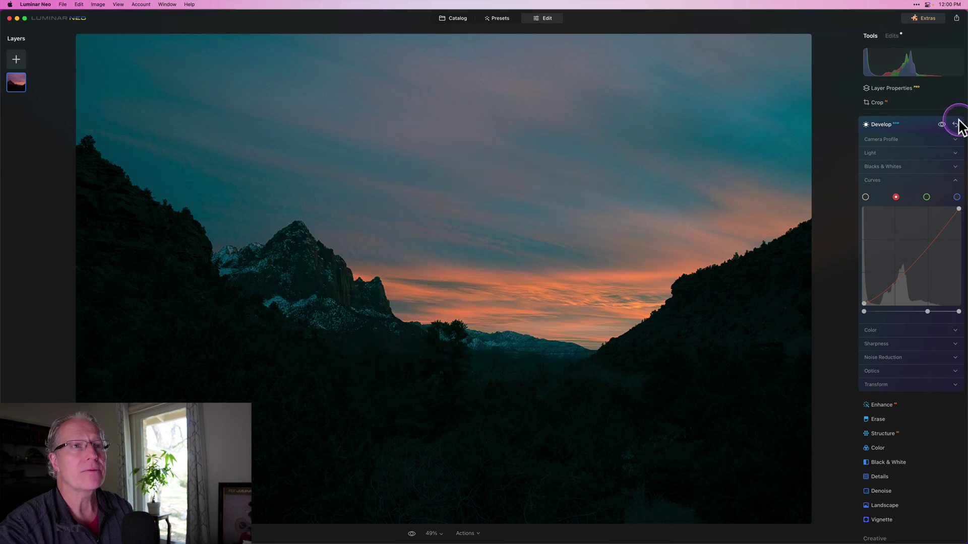
Step: Reset the Develop adjustments, and try adding one midtone, two highlight and two shadow points along the red curve
{"action": "left_click", "coordinate": [955, 124]}
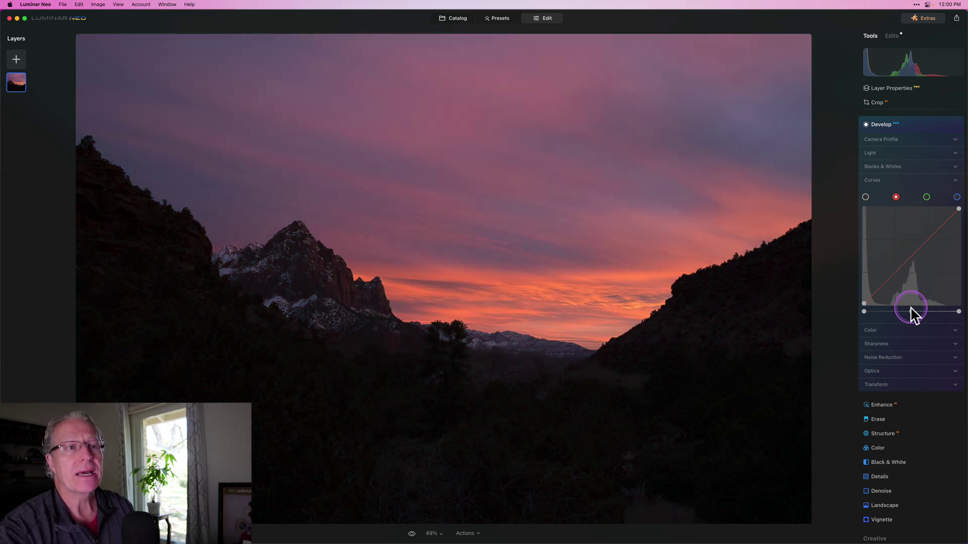
{"action": "left_click", "coordinate": [911, 255]}
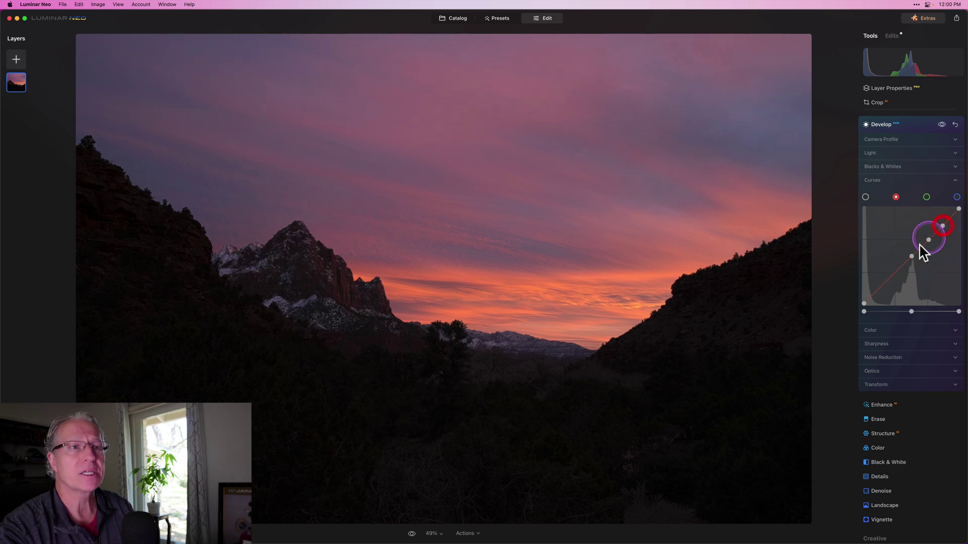
{"action": "left_click", "coordinate": [892, 276]}
{"action": "left_click", "coordinate": [877, 291]}
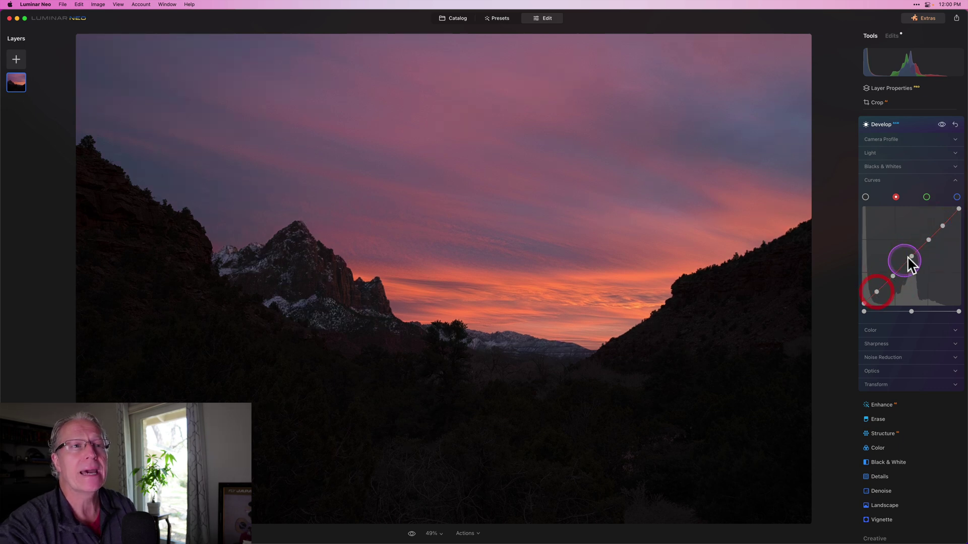
Step: Raise both highlight points and lower both shadow points to form an S-shaped red curve
{"action": "left_click", "coordinate": [909, 256]}
{"action": "left_click", "coordinate": [932, 230]}
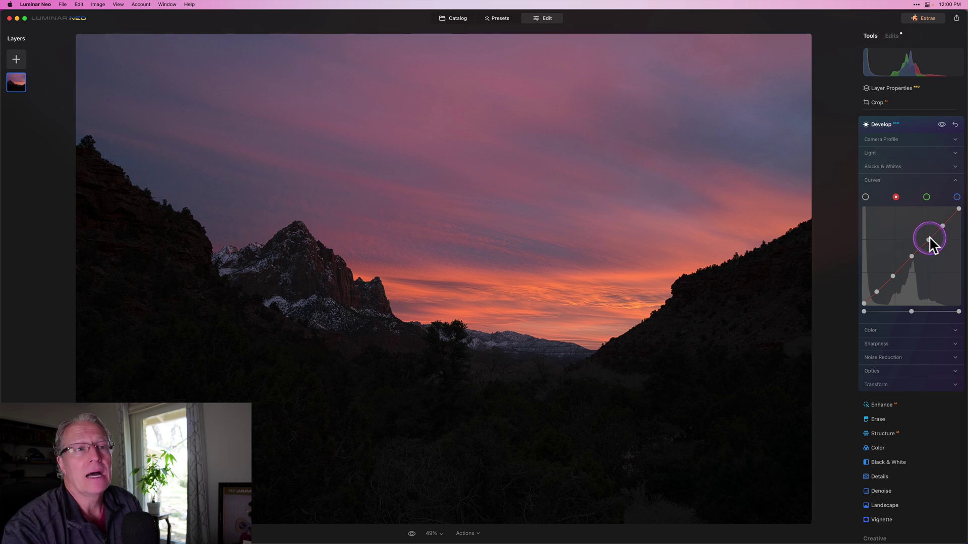
{"action": "left_click_drag", "start_coordinate": [927, 237], "coordinate": [926, 237]}
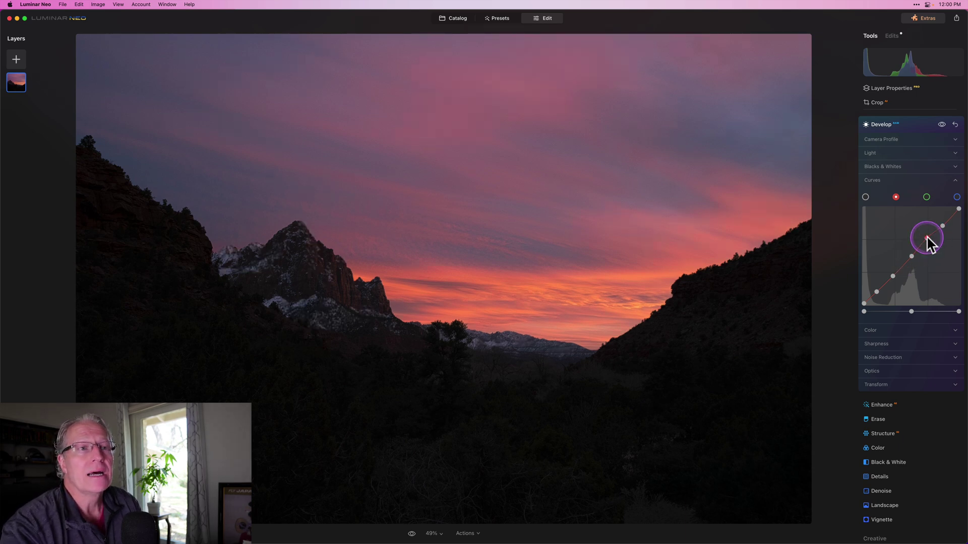
{"action": "left_click", "coordinate": [943, 223]}
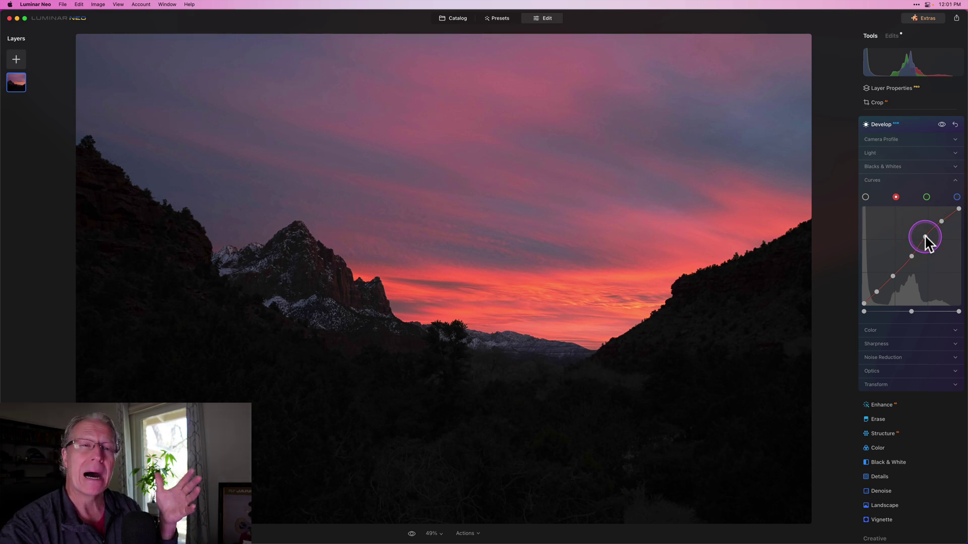
{"action": "left_click", "coordinate": [877, 293]}
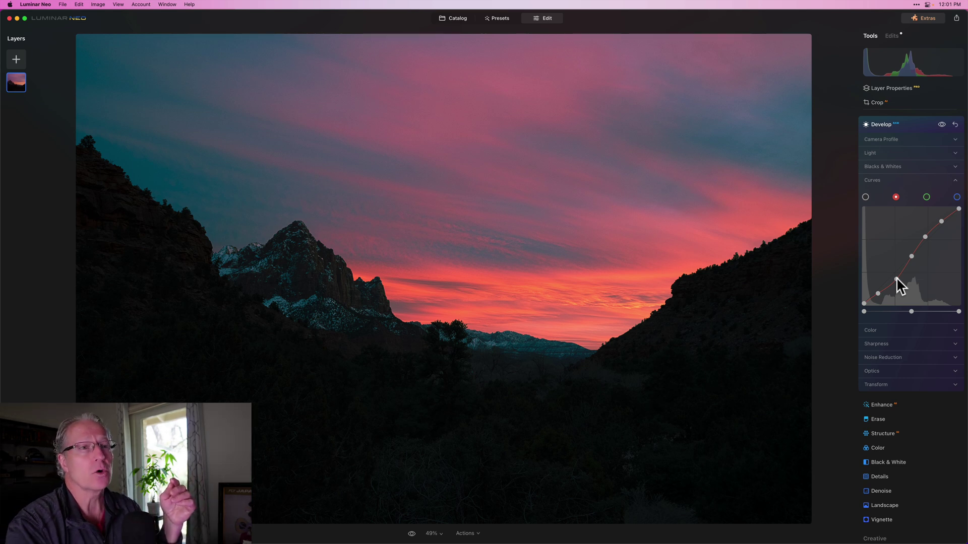
Step: Compare the photo with and without the Develop adjustments, and look at the composite curve before returning to the red channel
{"action": "left_click", "coordinate": [941, 124]}
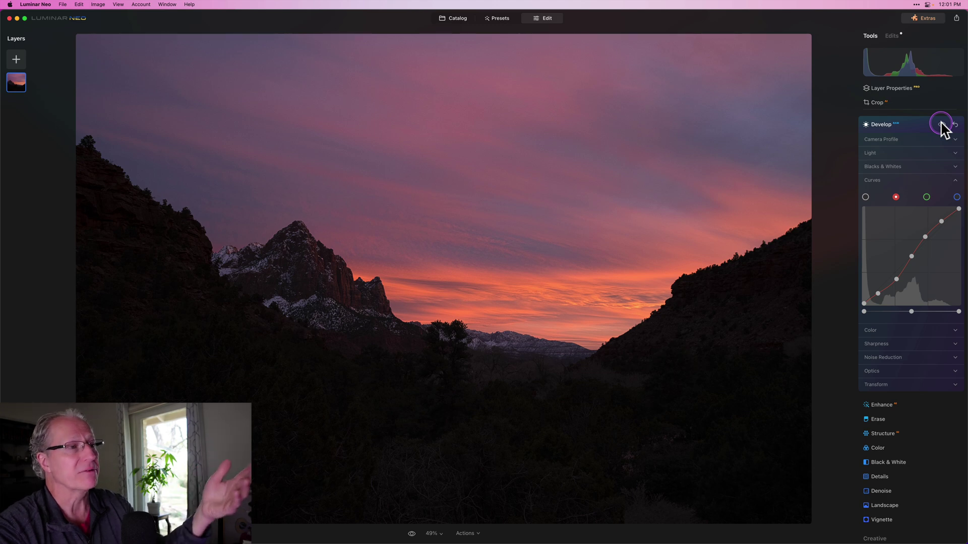
{"action": "left_click", "coordinate": [940, 124]}
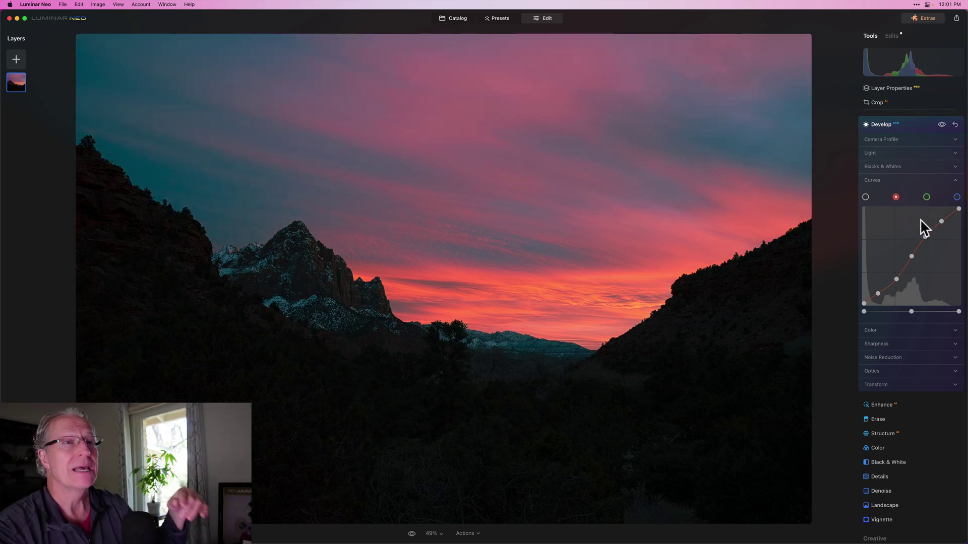
{"action": "left_click", "coordinate": [865, 197]}
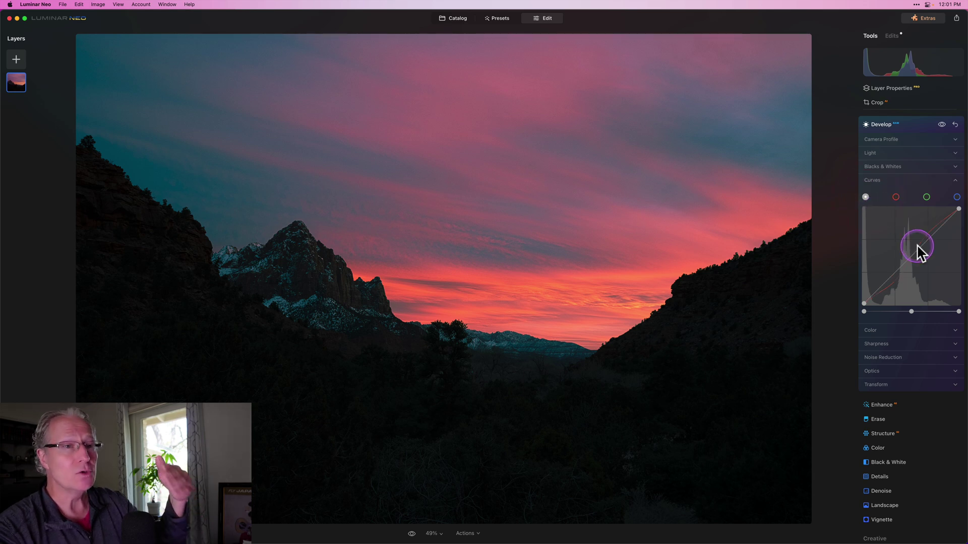
{"action": "left_click", "coordinate": [896, 197]}
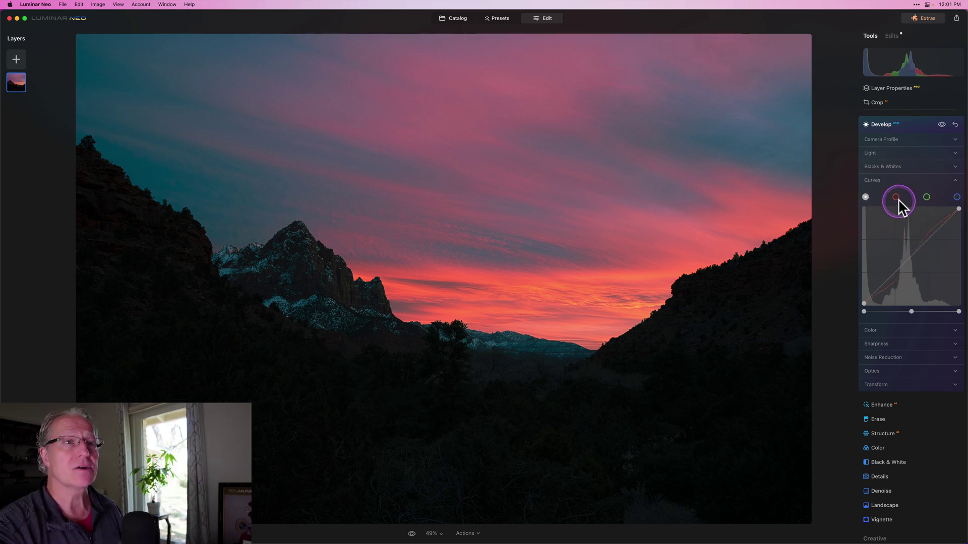
{"action": "left_click", "coordinate": [915, 233]}
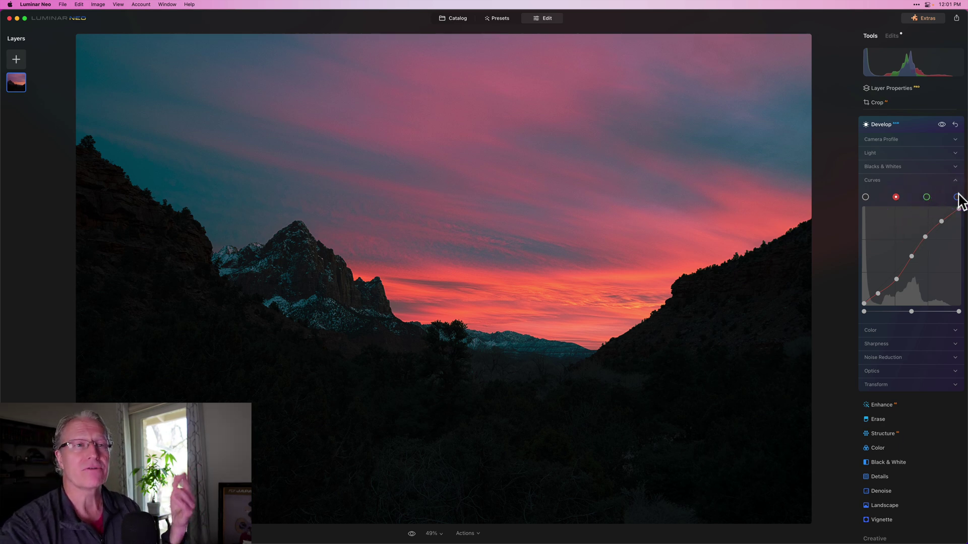
Step: Reset the Develop adjustments for the green channel, and switch to Preview to check green in Colorwheel.gif before returning to Luminar Neo
{"action": "left_click", "coordinate": [955, 125]}
{"action": "left_click", "coordinate": [916, 203]}
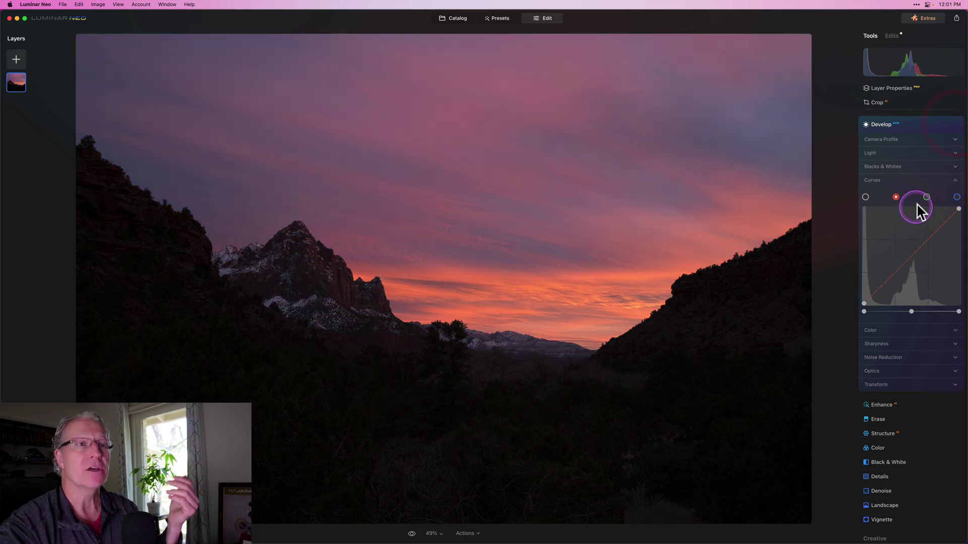
{"action": "left_click", "coordinate": [926, 197]}
{"action": "left_click", "coordinate": [911, 312]}
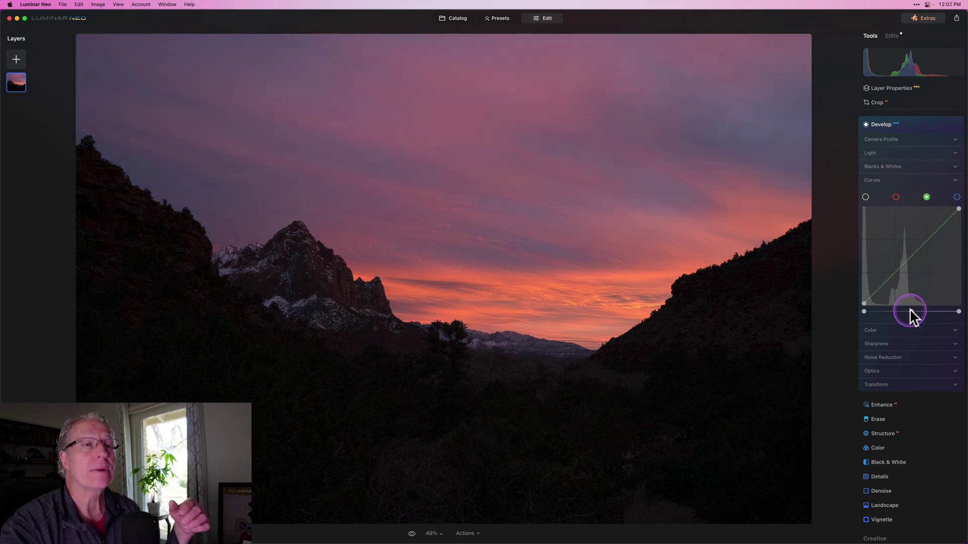
{"action": "key", "text": "super+Tab"}
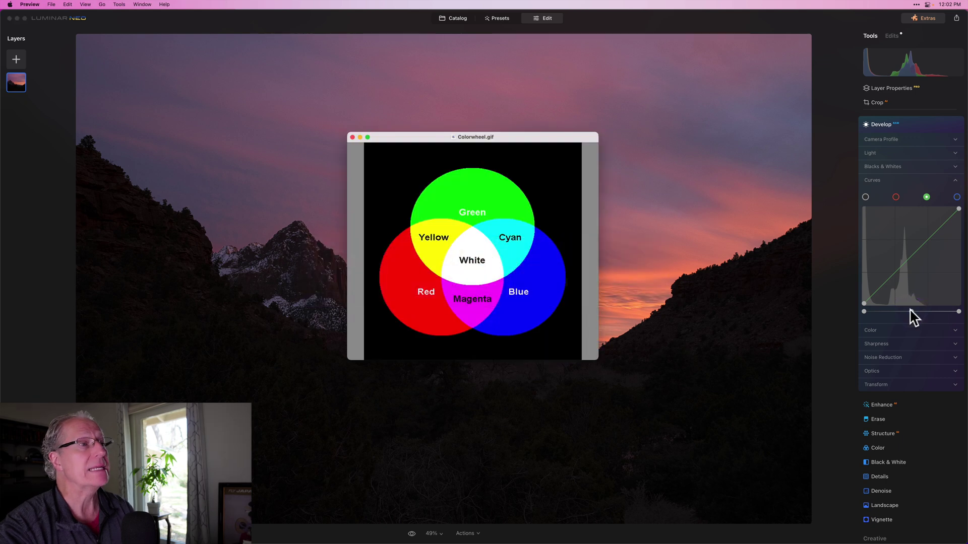
{"action": "key", "text": "super+Tab"}
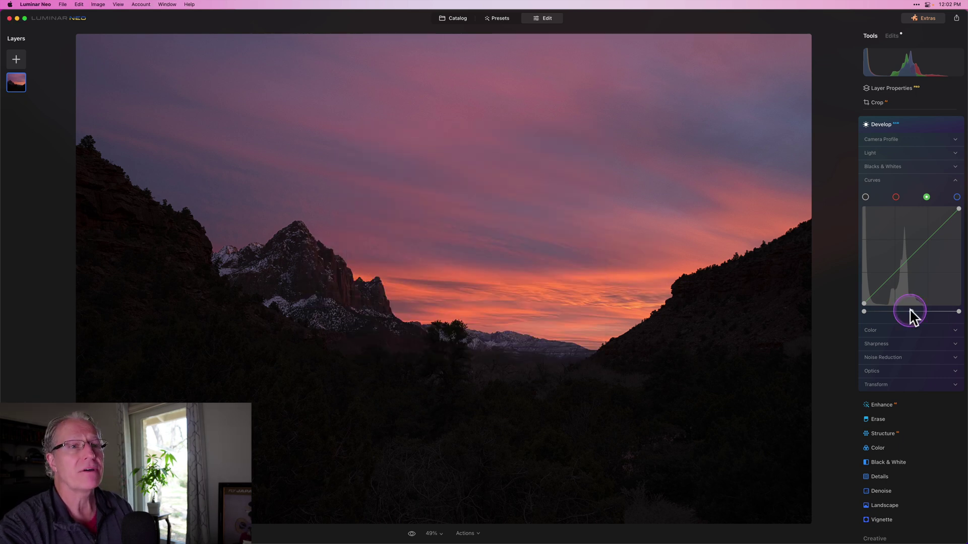
Step: Try darkening the green midtones slightly with the midtone slider, and add six points along the green curve with the highlights pulled down
{"action": "left_click_drag", "start_coordinate": [910, 311], "coordinate": [916, 316]}
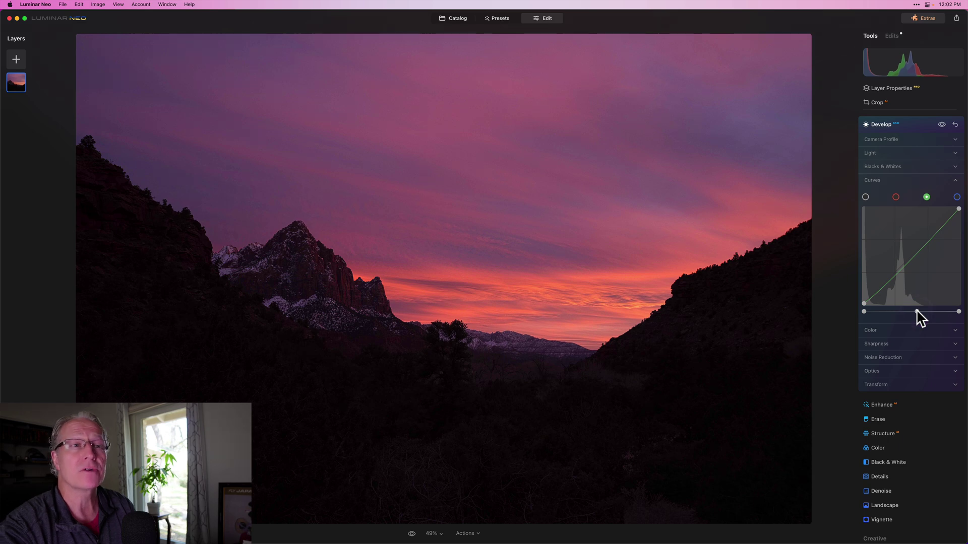
{"action": "left_click_drag", "start_coordinate": [917, 279], "coordinate": [912, 273]}
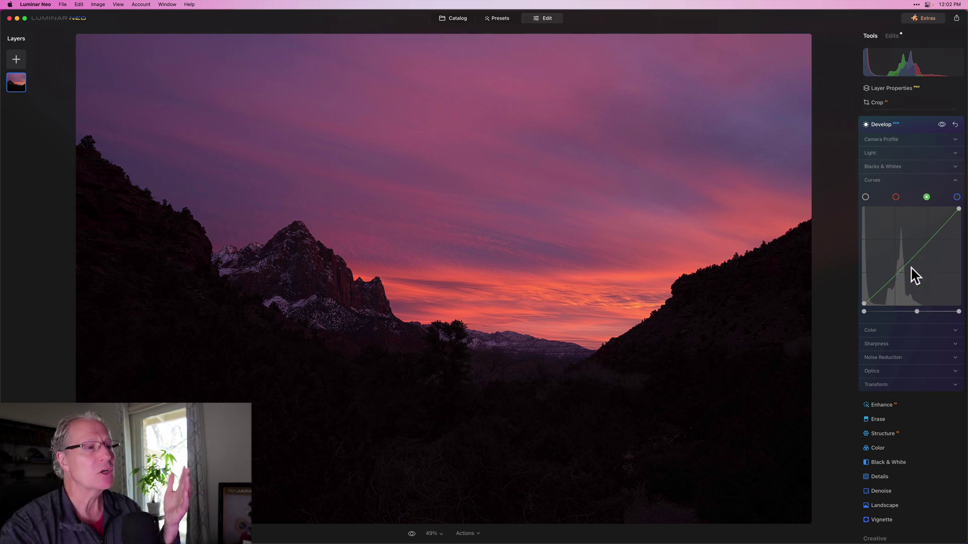
{"action": "left_click", "coordinate": [901, 269]}
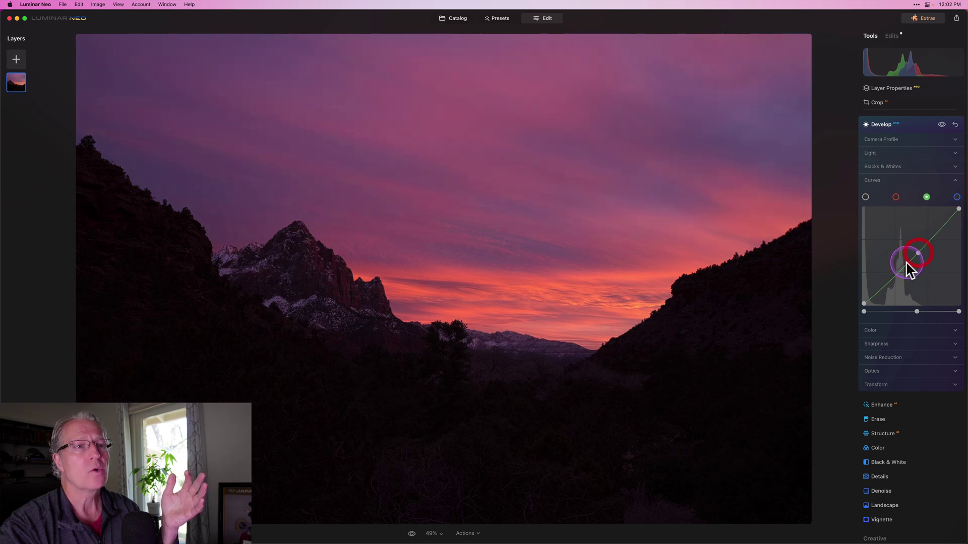
{"action": "left_click", "coordinate": [891, 280]}
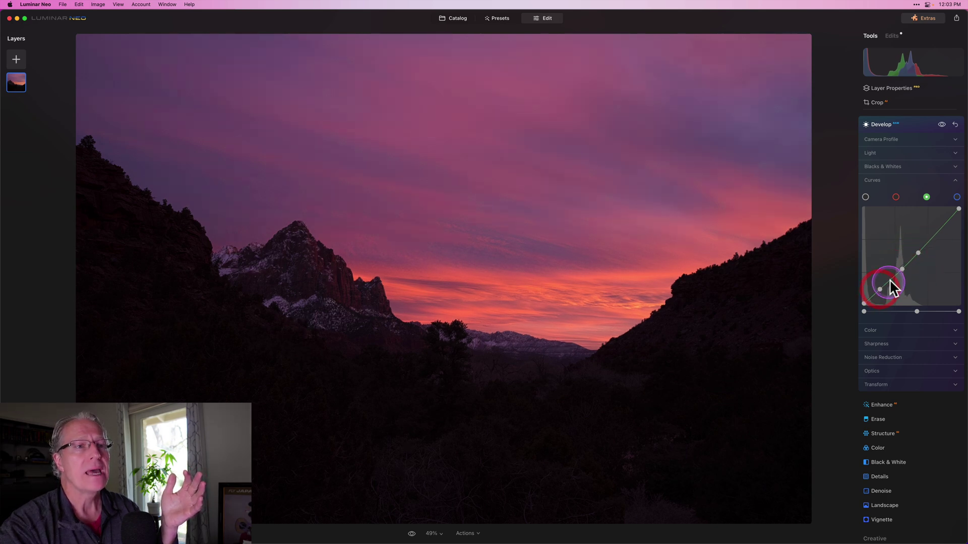
{"action": "left_click", "coordinate": [938, 238]}
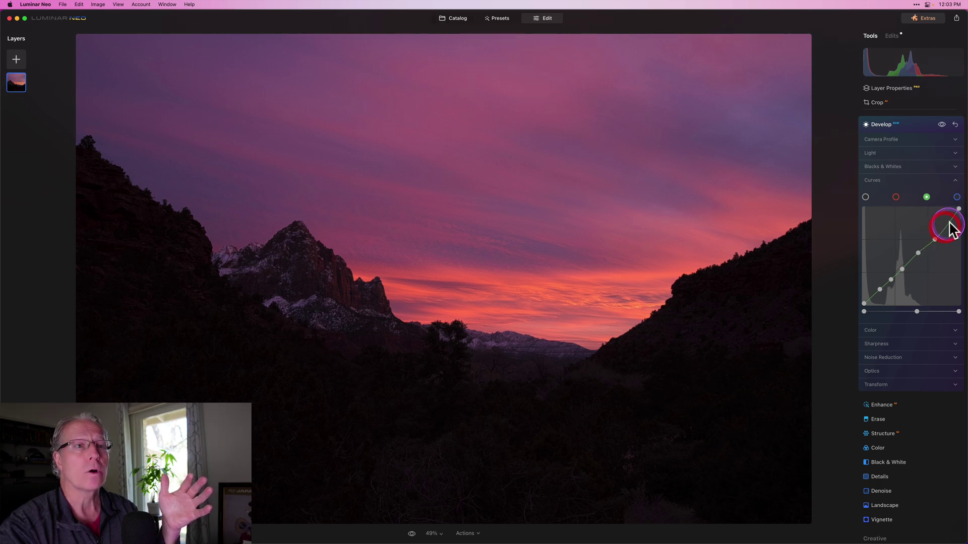
{"action": "left_click", "coordinate": [950, 226]}
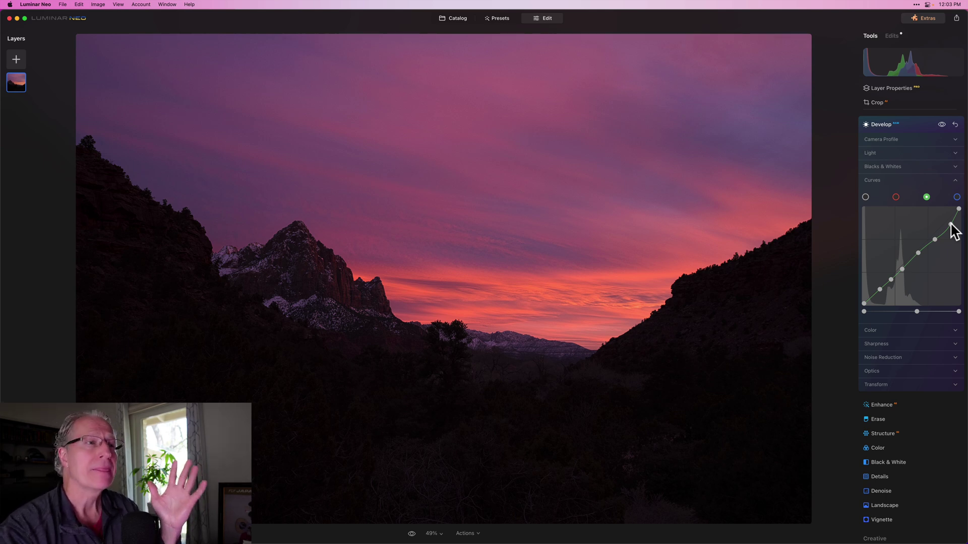
Step: Compare the photo with and without the green curve adjustments
{"action": "left_click", "coordinate": [941, 125]}
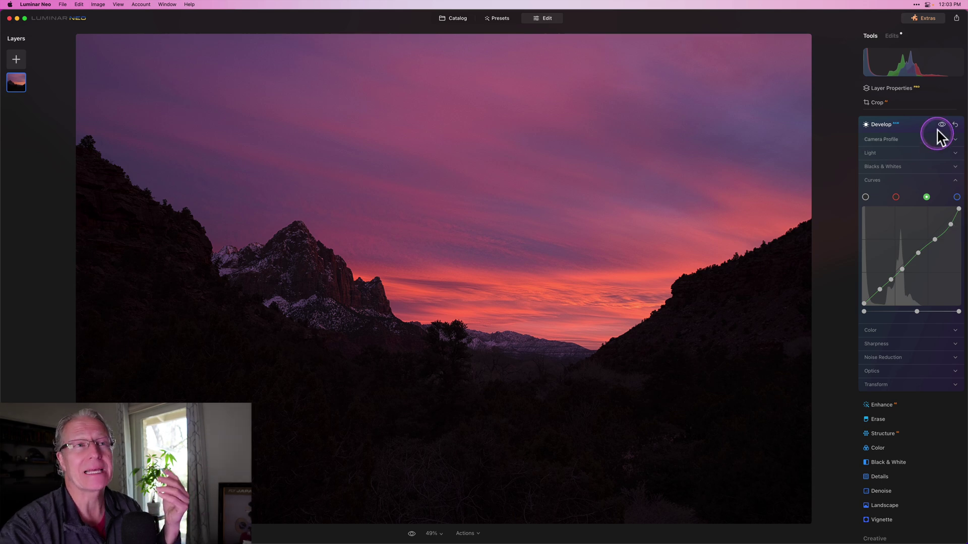
{"action": "left_click", "coordinate": [941, 124]}
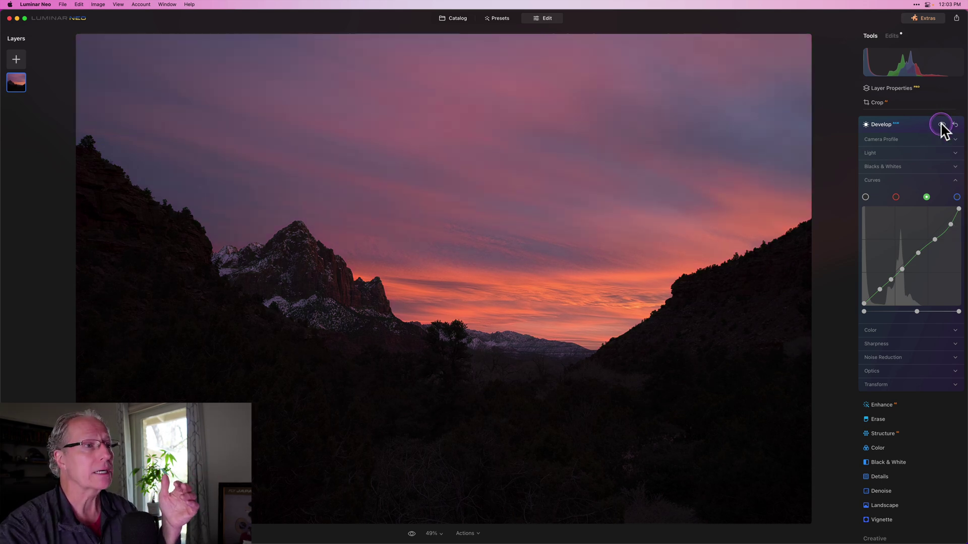
{"action": "left_click", "coordinate": [941, 124]}
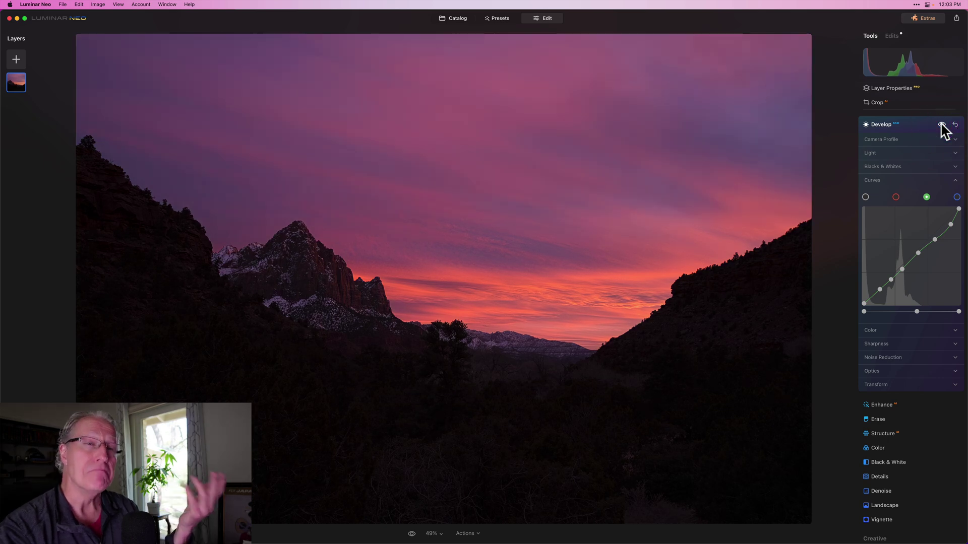
{"action": "mouse_move", "coordinate": [892, 249]}
{"action": "left_mouse_down"}
{"action": "mouse_move", "coordinate": [905, 259]}
{"action": "mouse_move", "coordinate": [879, 281]}
{"action": "mouse_move", "coordinate": [898, 275]}
{"action": "left_mouse_up"}
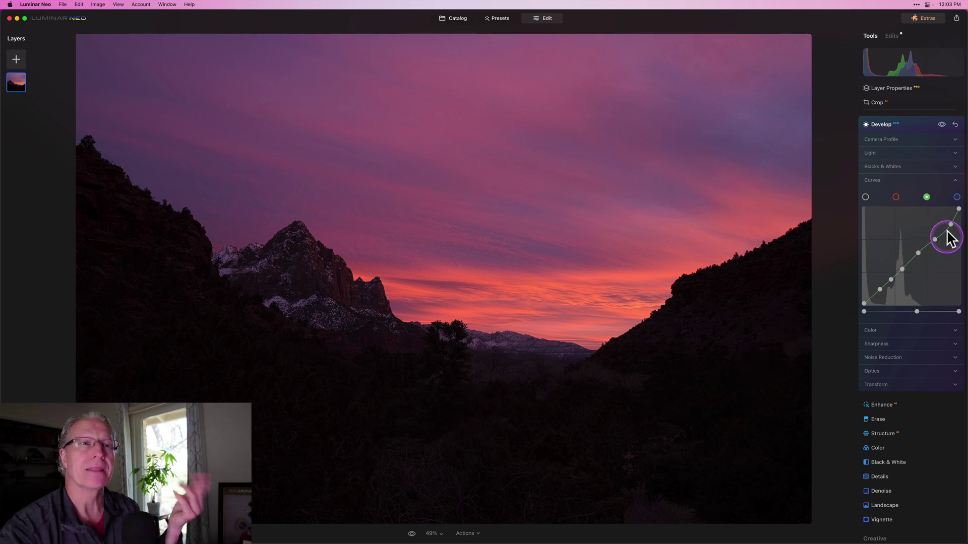
Step: Reset the Develop adjustments for the blue channel, and switch to Preview to check blue in Colorwheel.gif before returning to Luminar Neo
{"action": "left_click", "coordinate": [955, 125]}
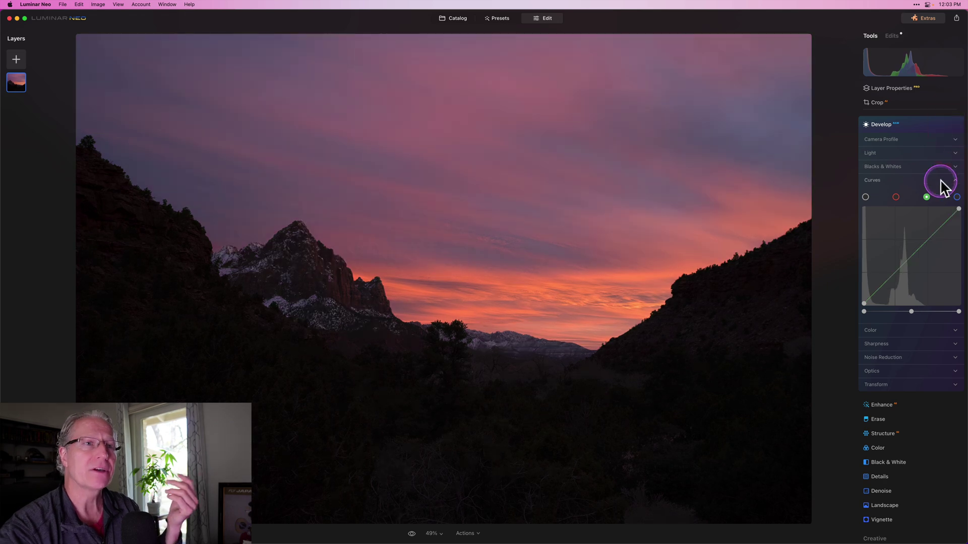
{"action": "left_click", "coordinate": [957, 197]}
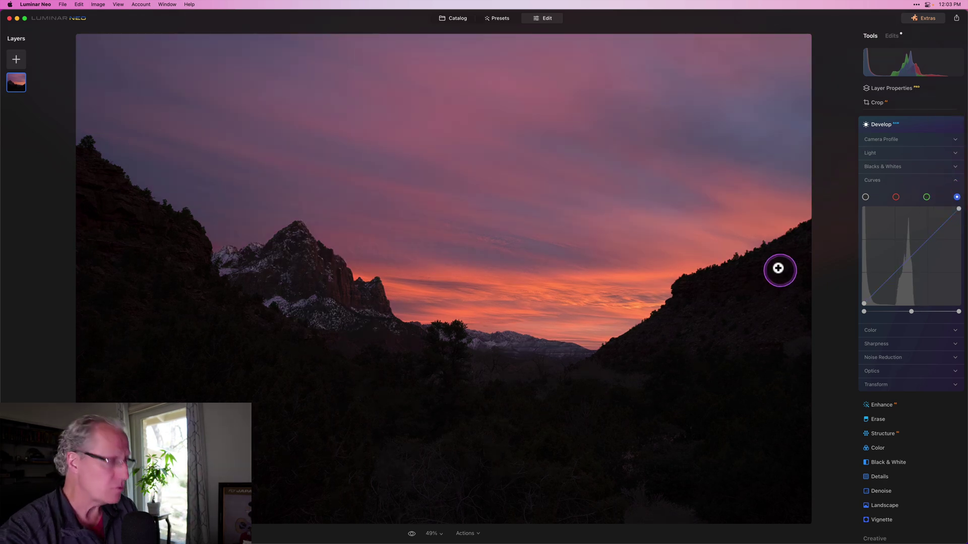
{"action": "key", "text": "super+Tab"}
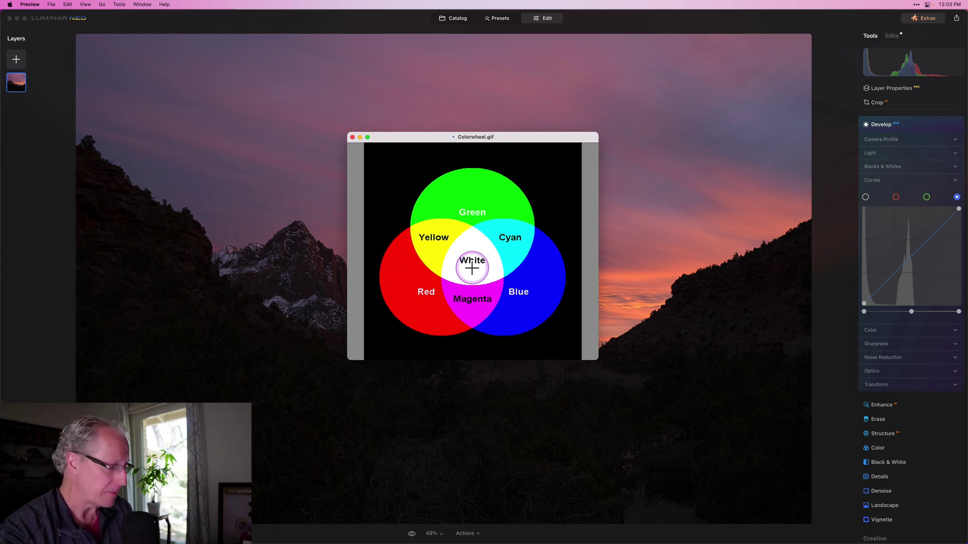
{"action": "key", "text": "super+Tab"}
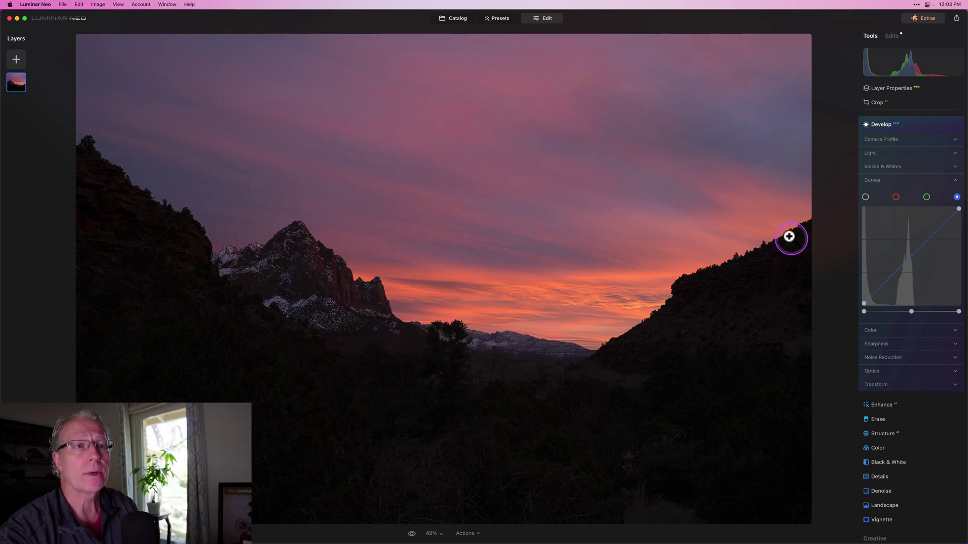
Step: Try shifting the blue curve's midtone slider in both directions, and restore it to its default
{"action": "left_click_drag", "start_coordinate": [910, 312], "coordinate": [905, 313]}
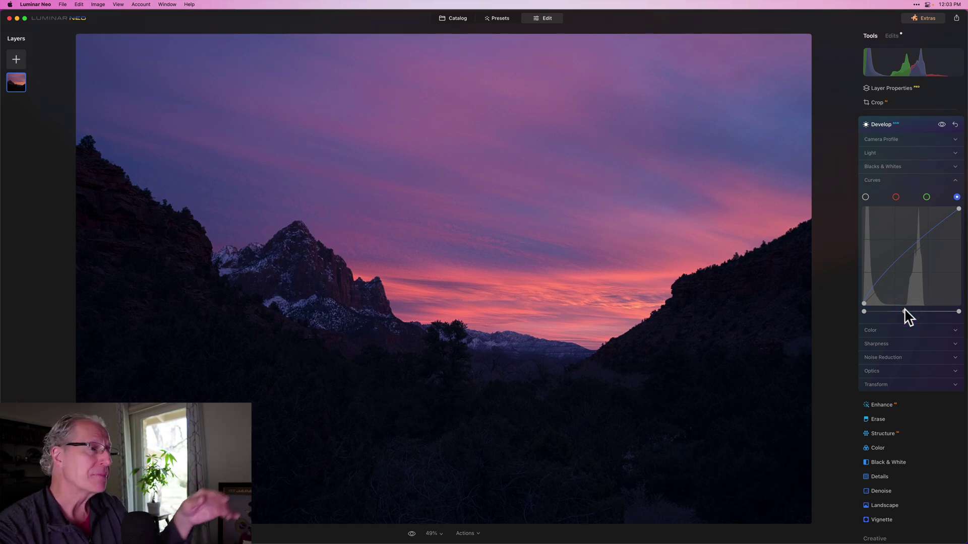
{"action": "left_click_drag", "start_coordinate": [655, 443], "coordinate": [926, 314]}
{"action": "double_click", "coordinate": [926, 313]}
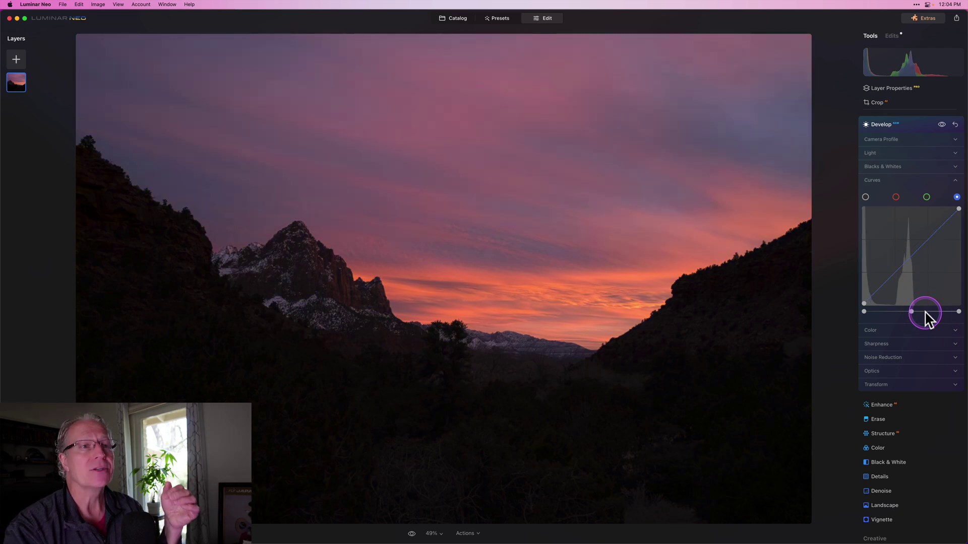
Step: Add seven points along the blue curve, raise the midtones and highlights into an S-shape, and compare the photo with and without Develop
{"action": "left_click", "coordinate": [913, 255]}
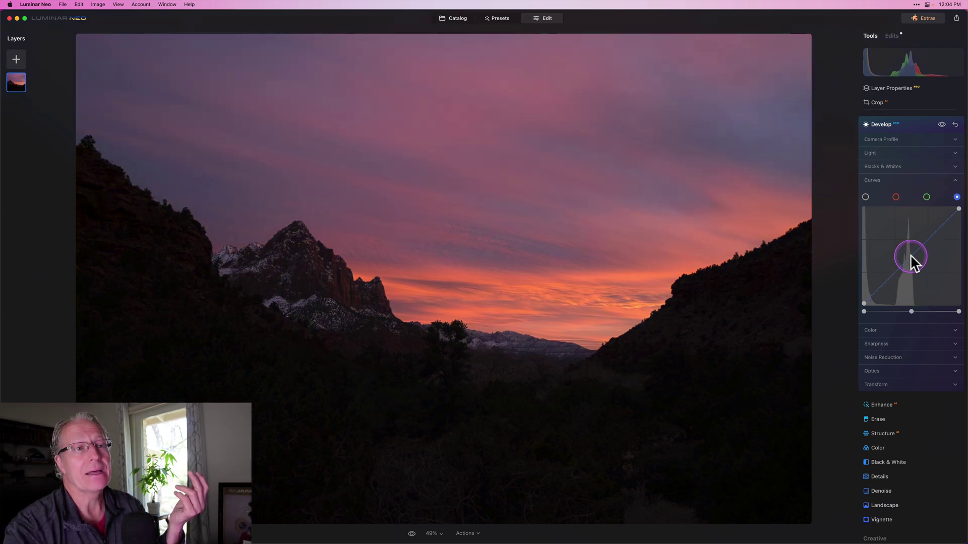
{"action": "left_click", "coordinate": [891, 276]}
{"action": "left_click", "coordinate": [884, 285]}
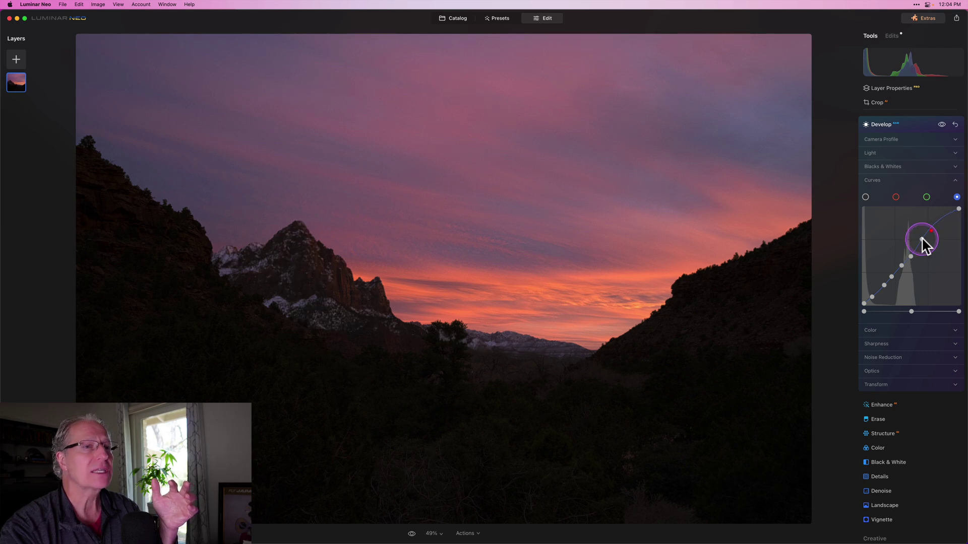
{"action": "left_click", "coordinate": [921, 239]}
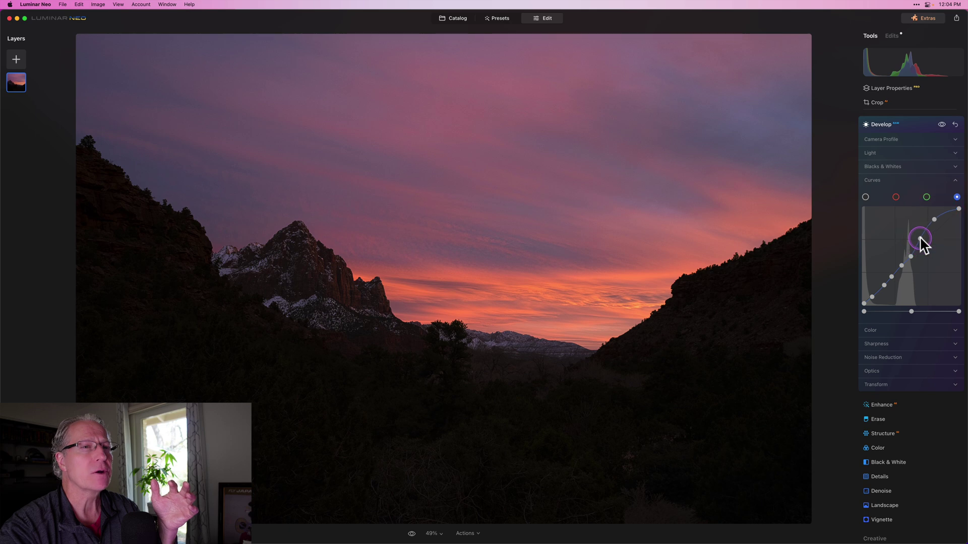
{"action": "left_click", "coordinate": [919, 237]}
{"action": "left_click_drag", "start_coordinate": [911, 254], "coordinate": [909, 252]}
{"action": "left_click", "coordinate": [942, 125]}
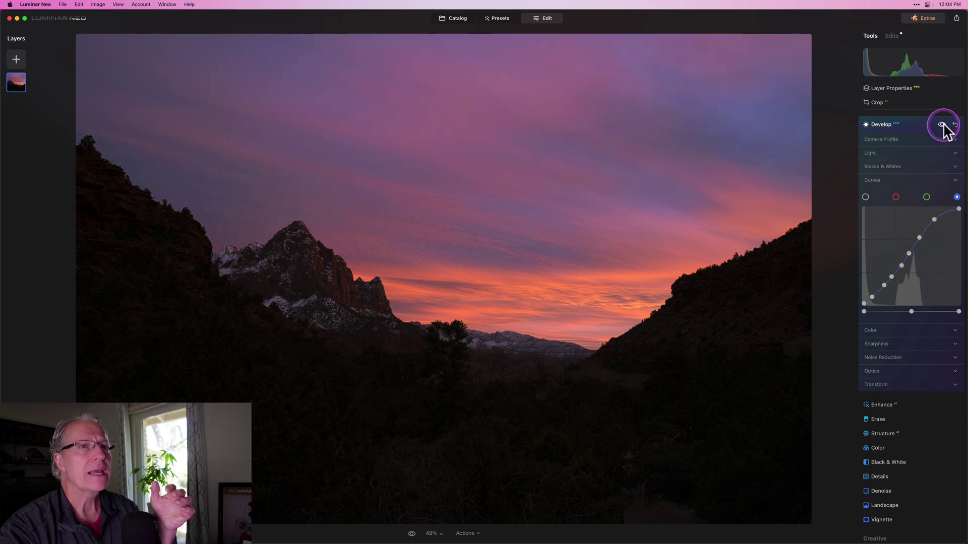
{"action": "left_click", "coordinate": [942, 124]}
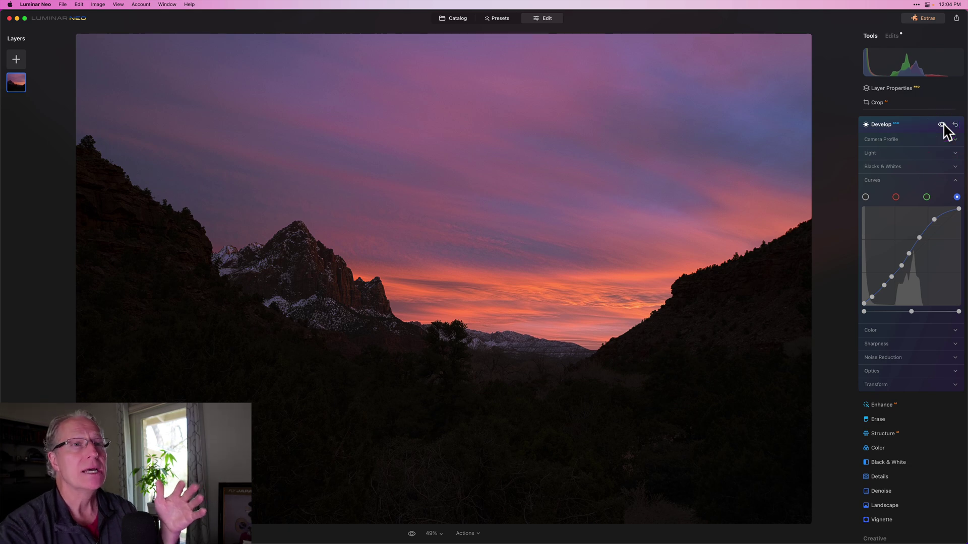
{"action": "left_click", "coordinate": [924, 184]}
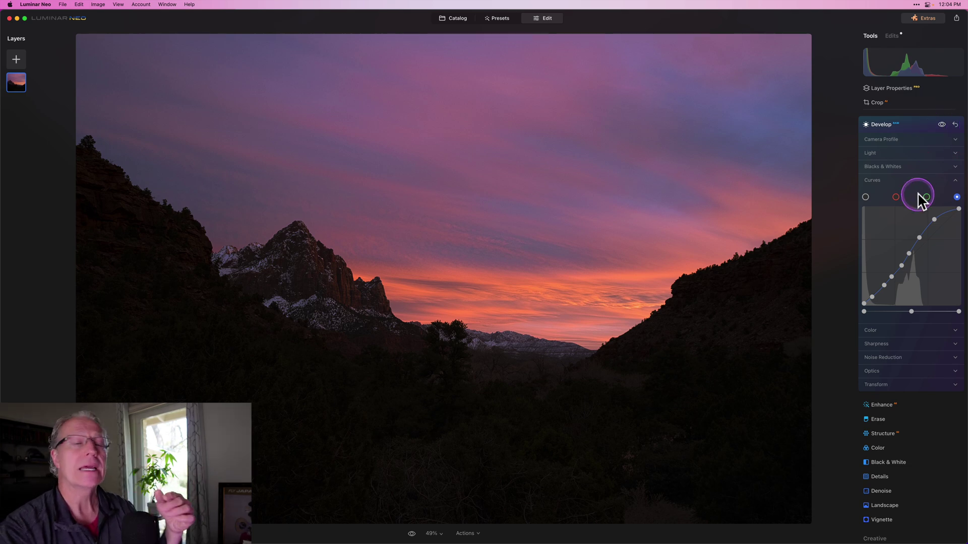
{"action": "left_click", "coordinate": [887, 258]}
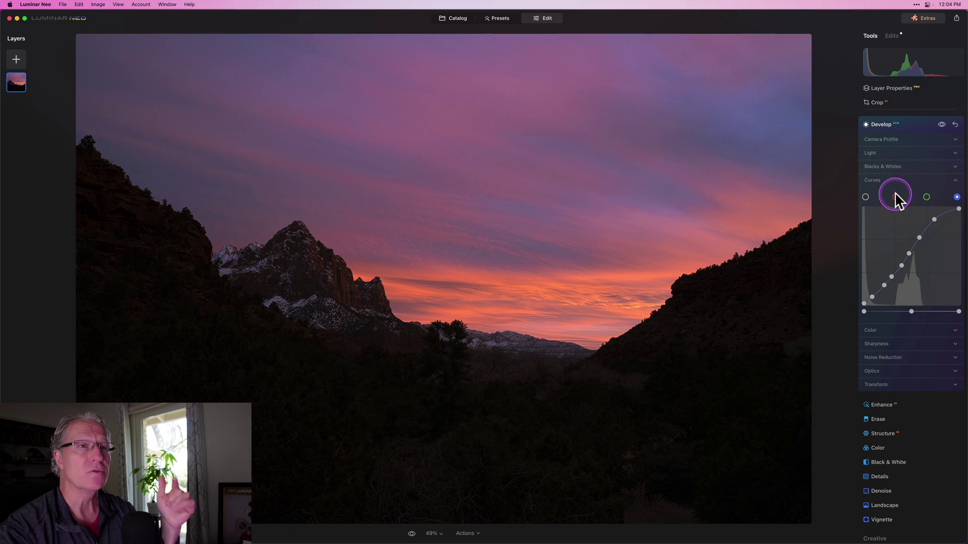
{"action": "left_click", "coordinate": [921, 202]}
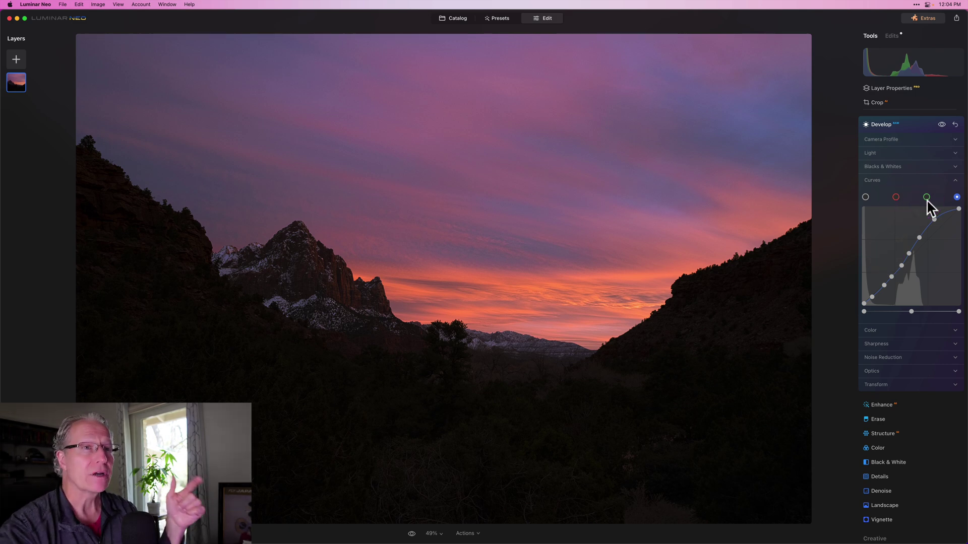
{"action": "left_click", "coordinate": [919, 197]}
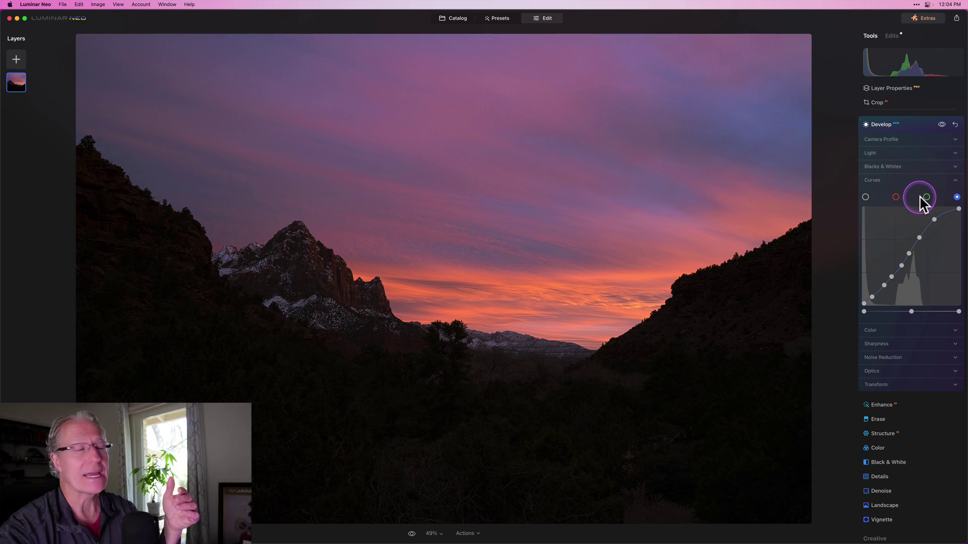
{"action": "left_click", "coordinate": [948, 228]}
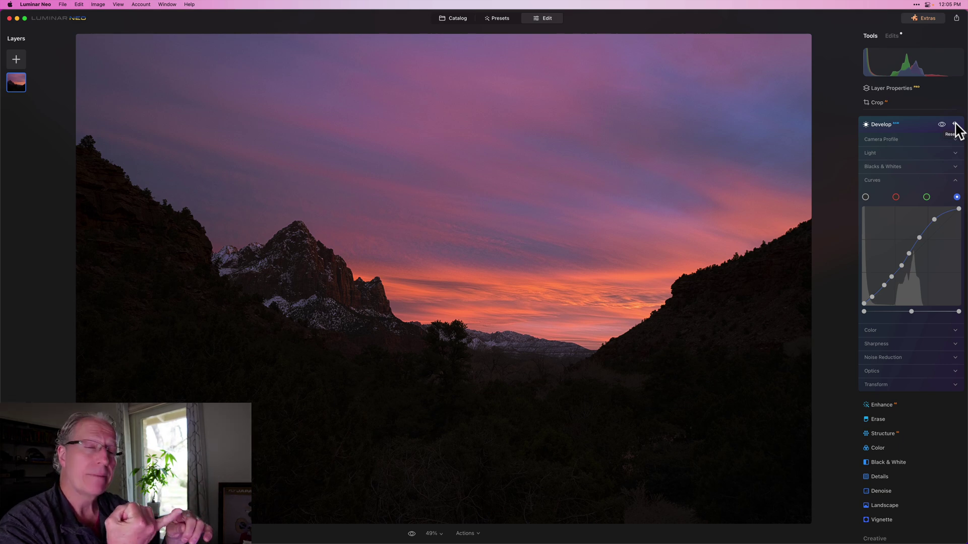
Step: Look through the composite, red and green curves in turn, and return to the blue channel curve
{"action": "left_click", "coordinate": [865, 197]}
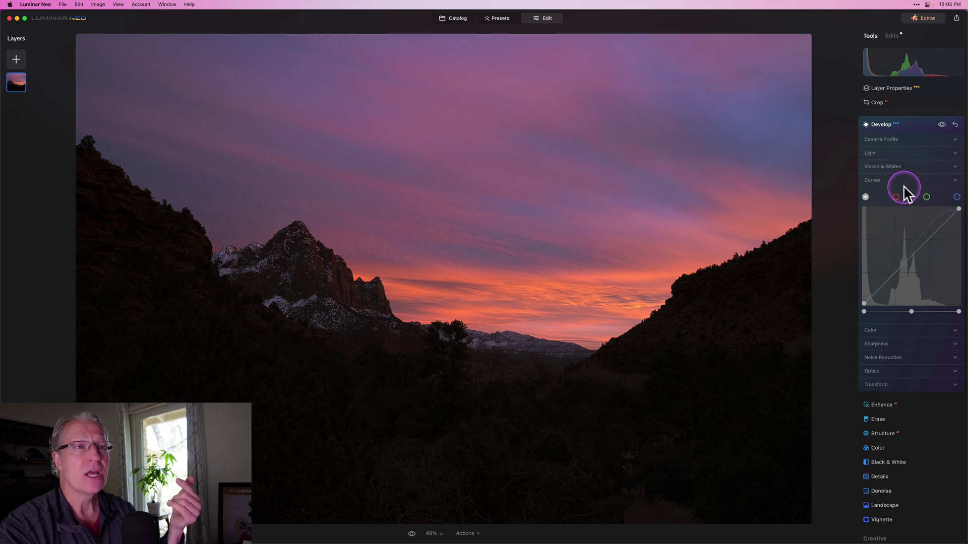
{"action": "left_click", "coordinate": [896, 197]}
{"action": "left_click", "coordinate": [926, 197]}
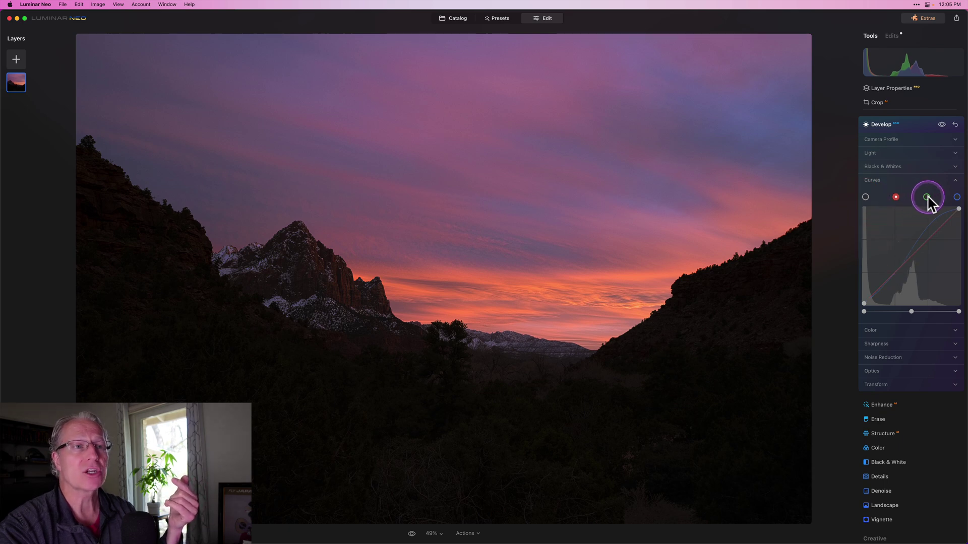
{"action": "left_click", "coordinate": [956, 197]}
{"action": "left_click", "coordinate": [931, 264]}
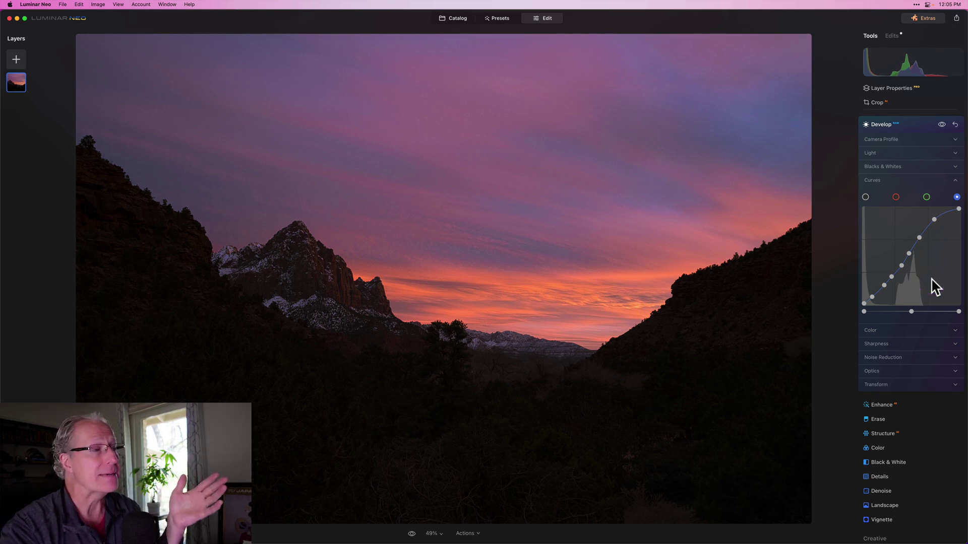
{"action": "left_click", "coordinate": [912, 277]}
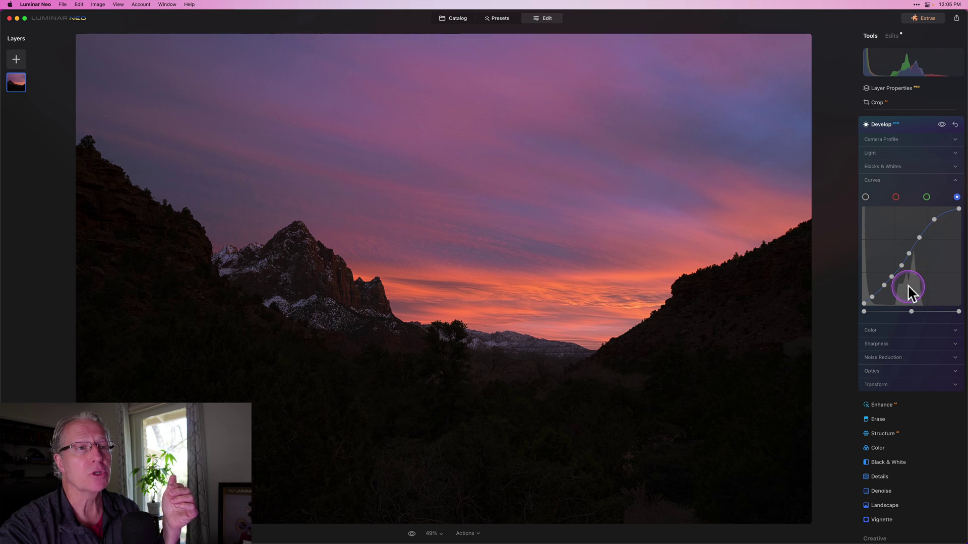
{"action": "left_click_drag", "start_coordinate": [907, 285], "coordinate": [864, 288]}
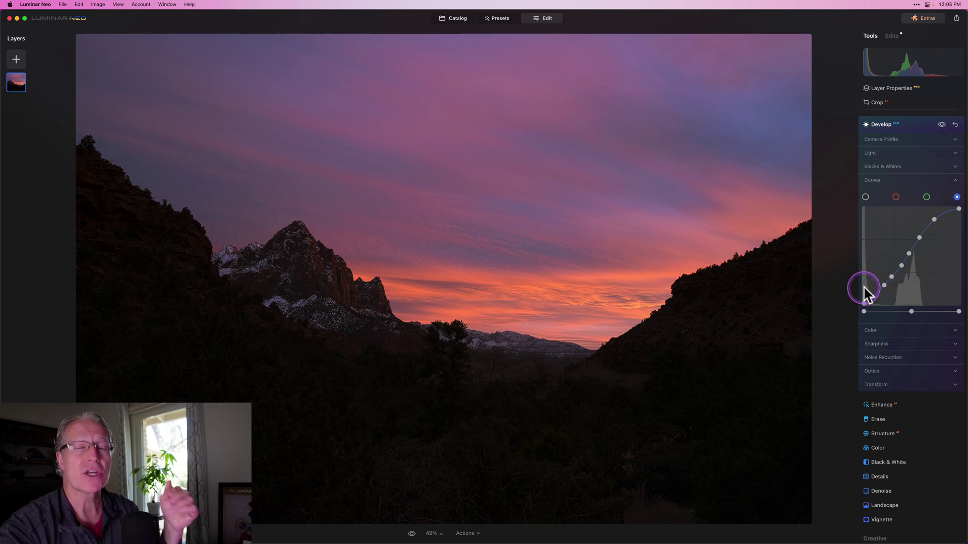
Step: Examine Develop's Light and Color adjustments alongside the blue curve, and collapse both groups so that only Curves is expanded
{"action": "left_click", "coordinate": [941, 225]}
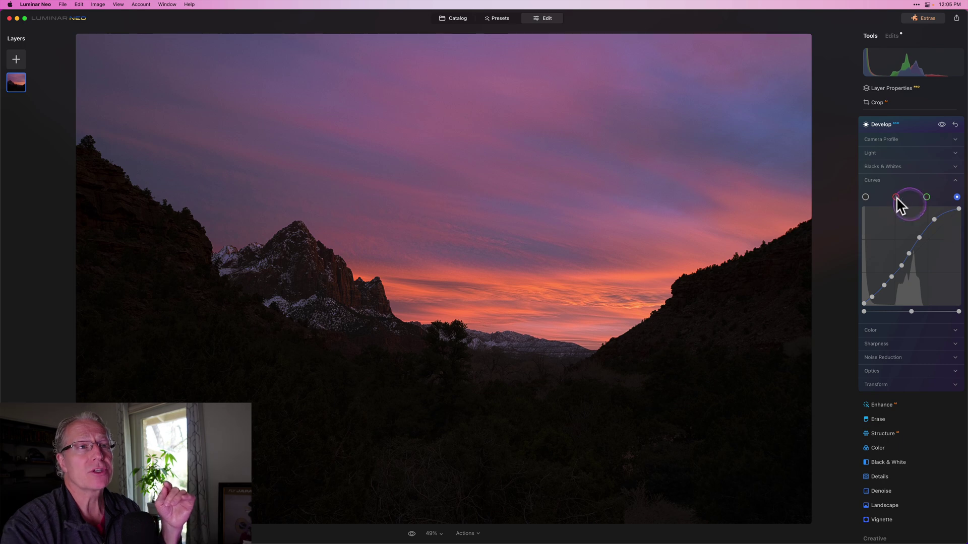
{"action": "left_click", "coordinate": [887, 153]}
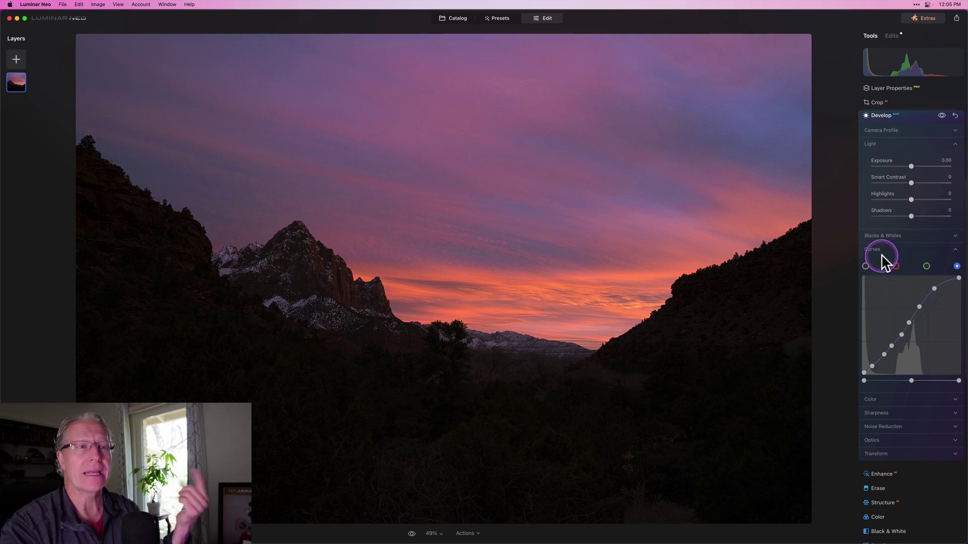
{"action": "scroll", "coordinate": [882, 259], "scroll_direction": "down", "scroll_amount": 1}
{"action": "scroll", "coordinate": [882, 259], "scroll_direction": "down", "scroll_amount": 2}
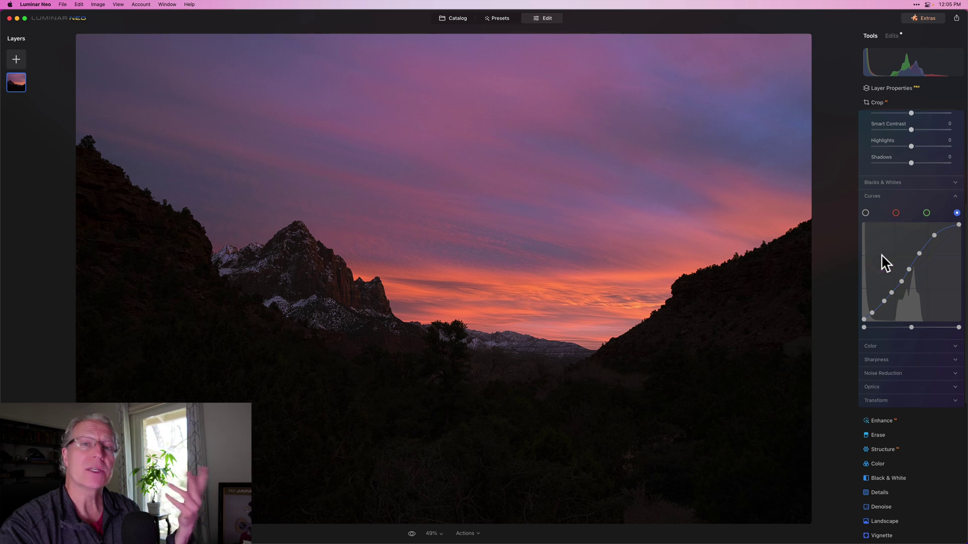
{"action": "scroll", "coordinate": [882, 260], "scroll_direction": "down", "scroll_amount": 1}
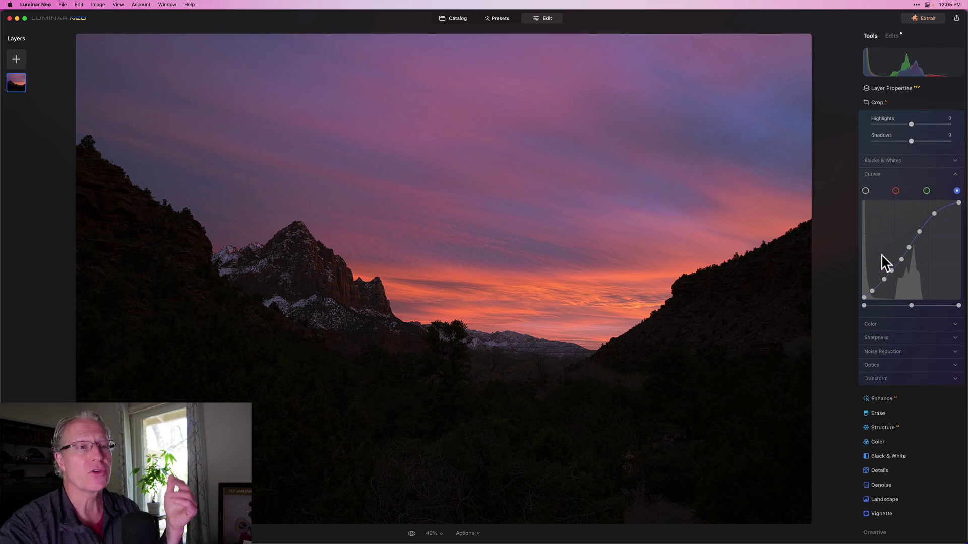
{"action": "left_click", "coordinate": [878, 325]}
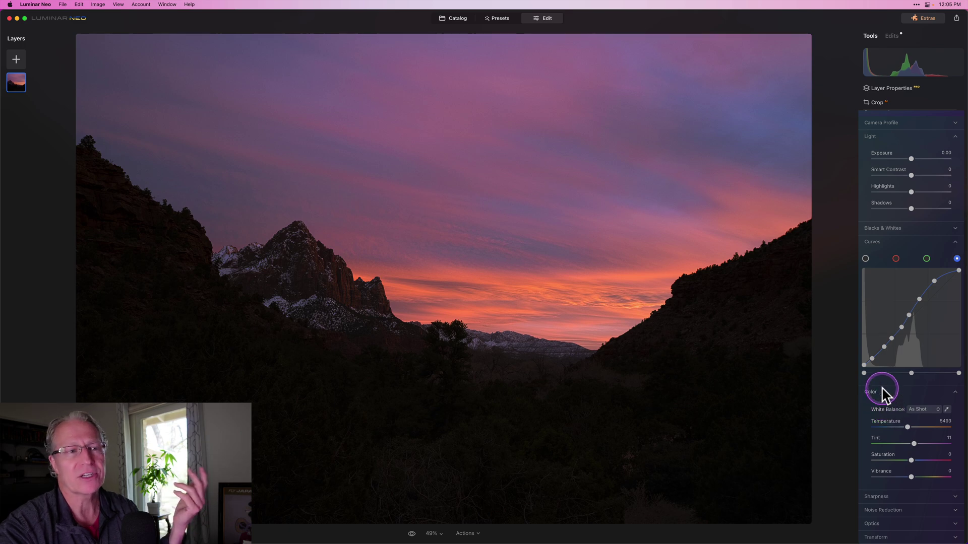
{"action": "left_click", "coordinate": [882, 392]}
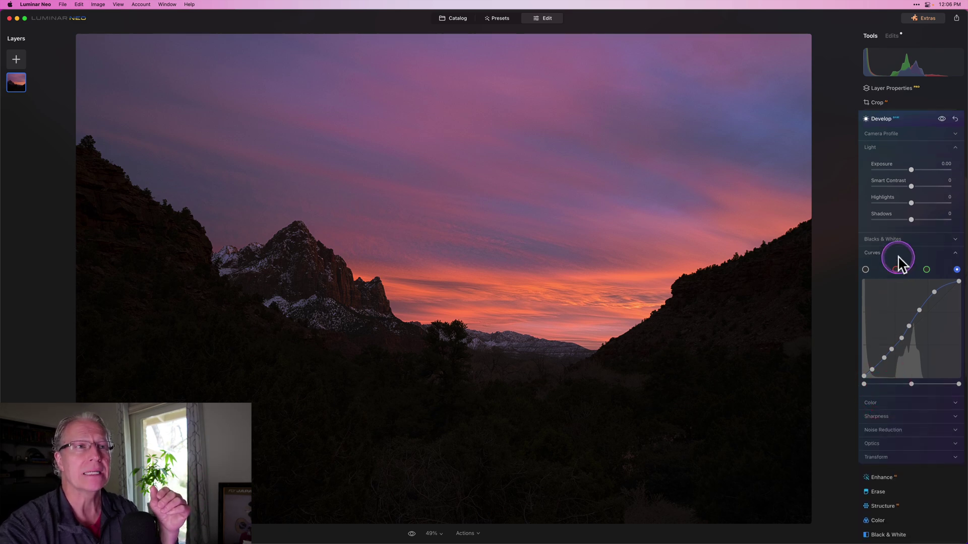
{"action": "left_click", "coordinate": [897, 147]}
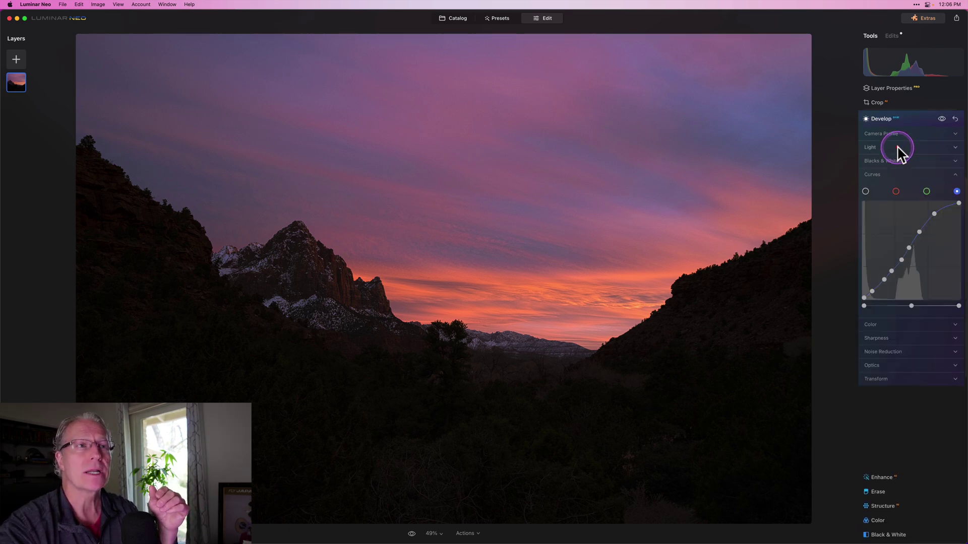
{"action": "left_click", "coordinate": [900, 180]}
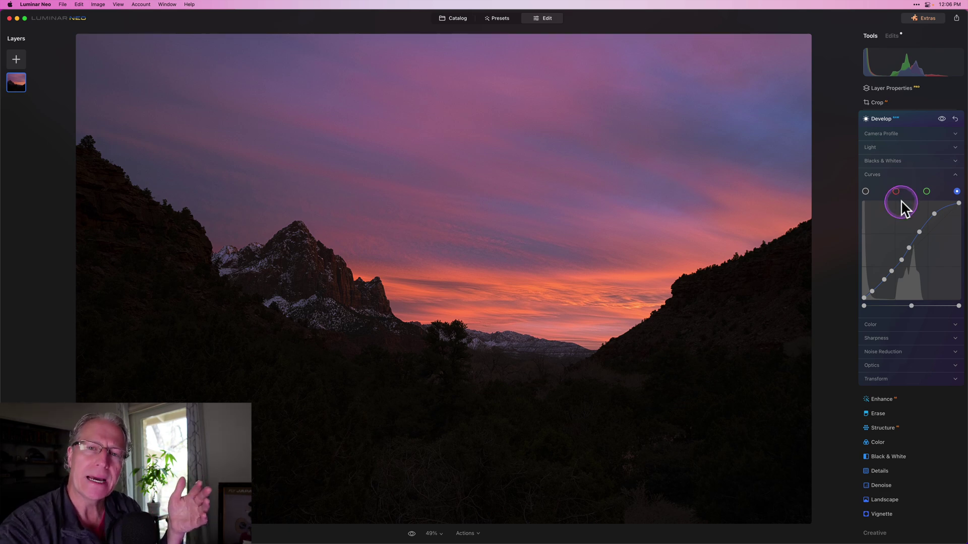
{"action": "left_click", "coordinate": [898, 231]}
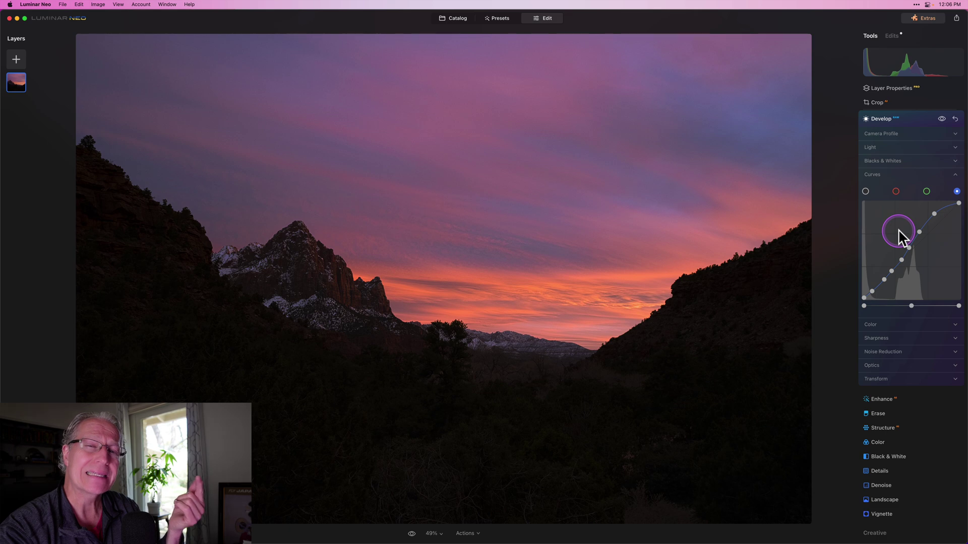